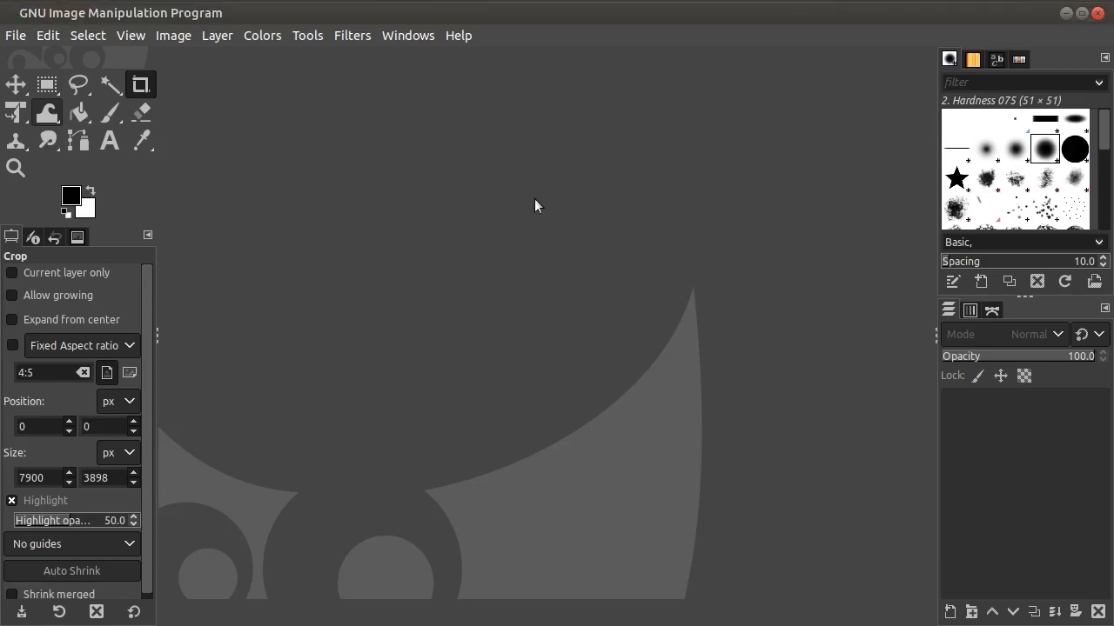
Step: Open the airplane-window photo IMG_4532.JPG from the Desktop
left_click(18, 37)
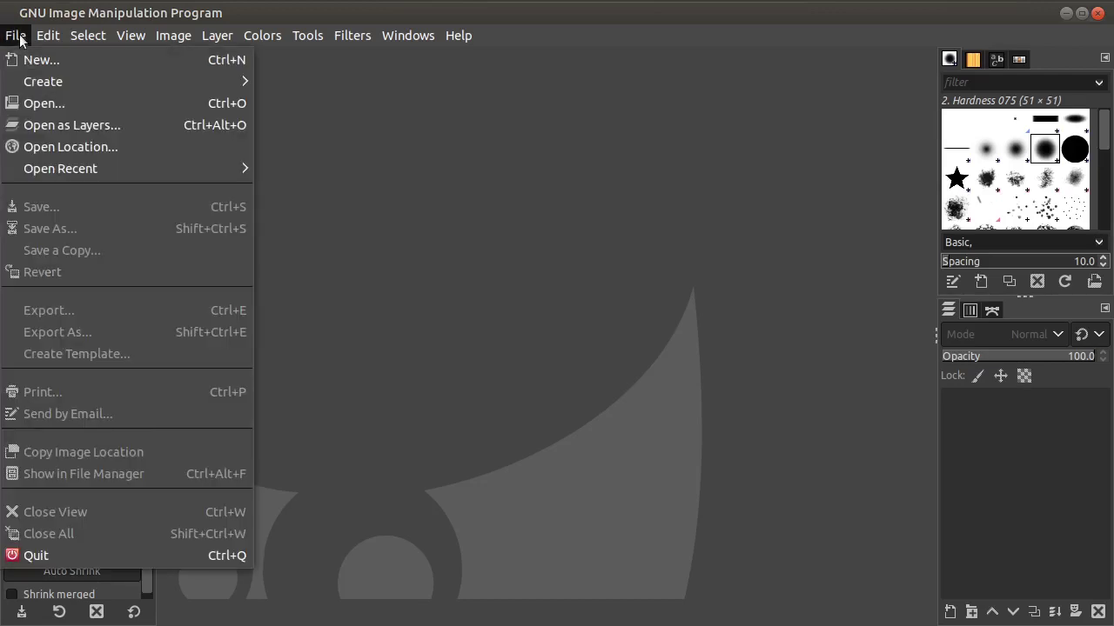
left_click(41, 102)
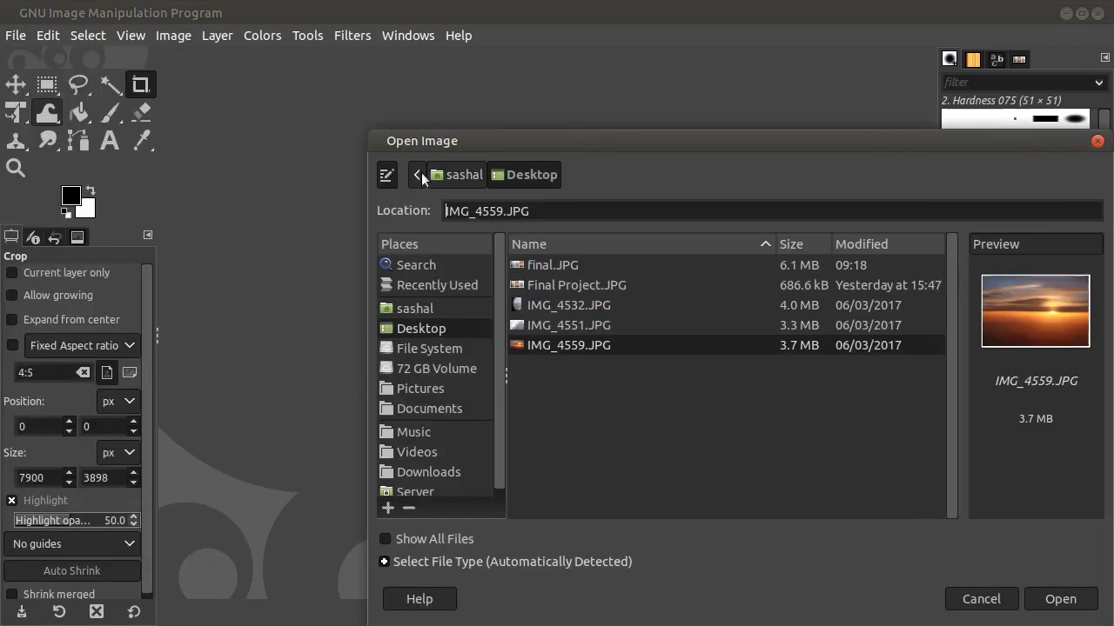
left_click(567, 304)
left_click(1061, 600)
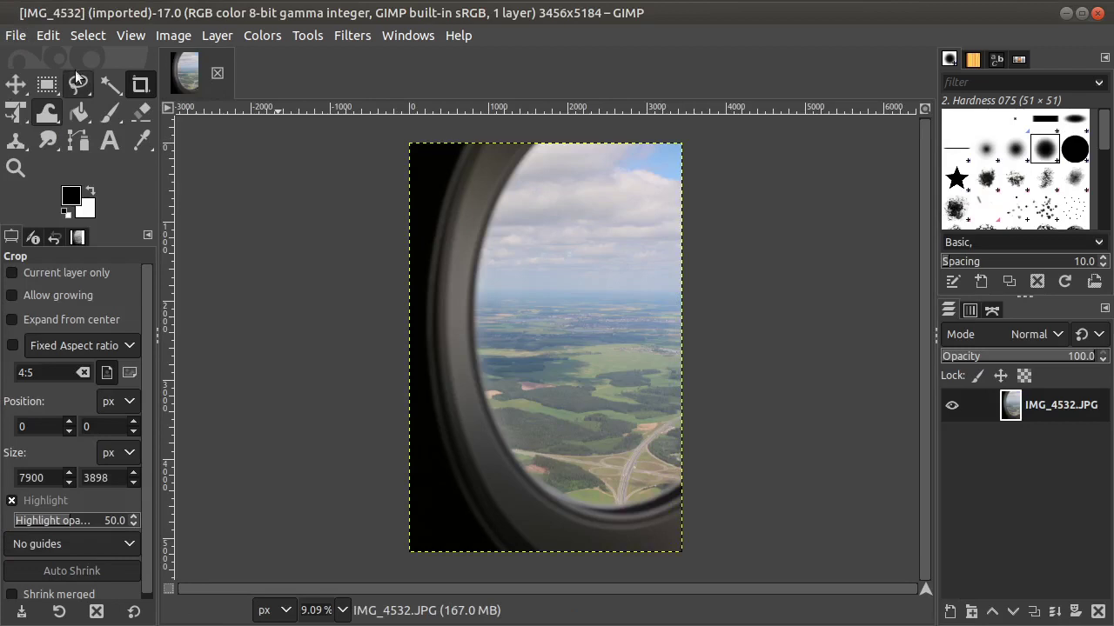
Step: Add the wing photo IMG_4551.JPG as a new layer
left_click(14, 36)
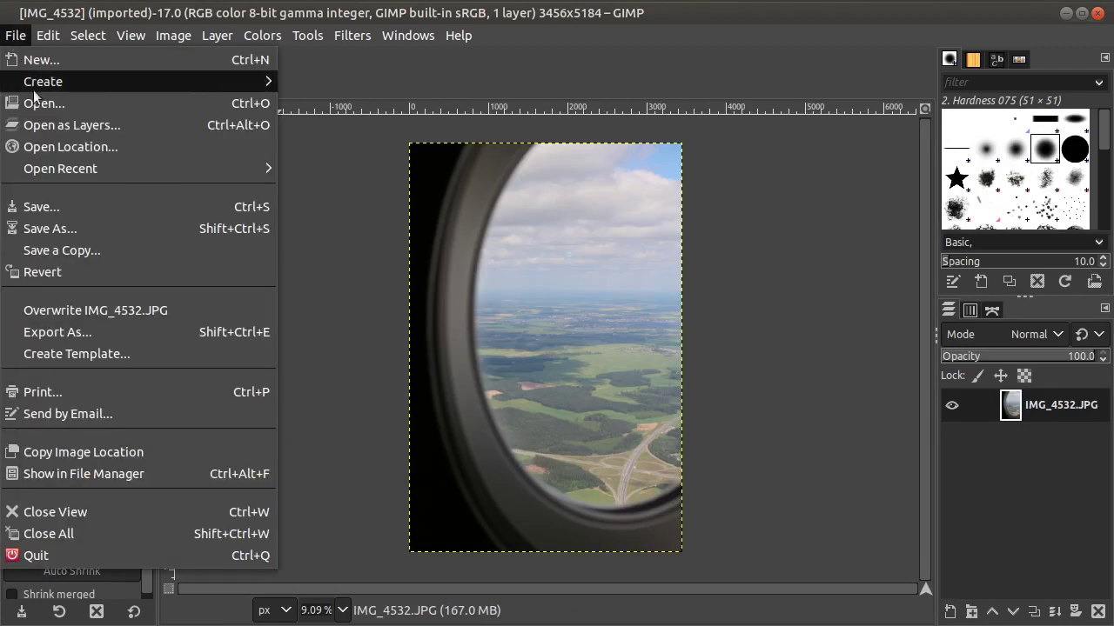
left_click(64, 128)
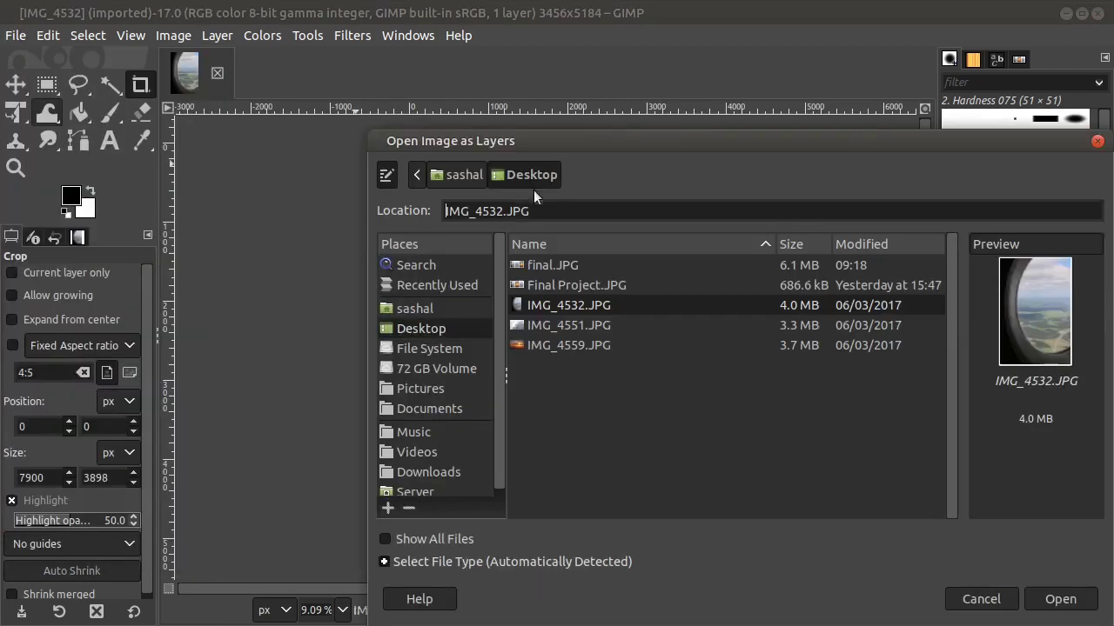
left_click(593, 321)
left_click(1057, 599)
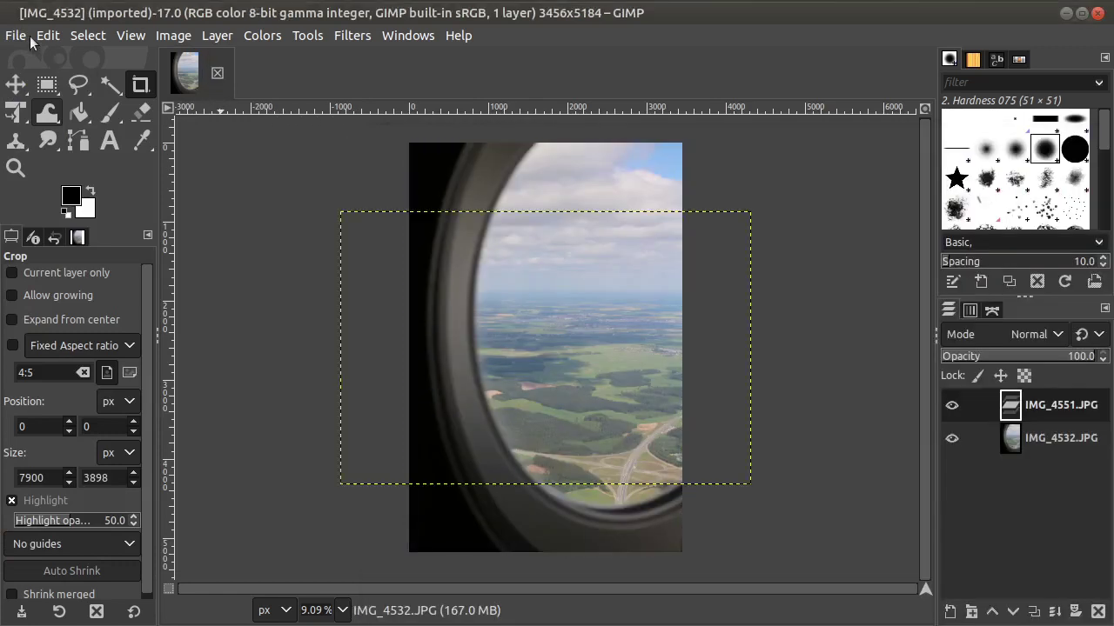
Step: Add the sunset photo IMG_4559.JPG as a layer on top
left_click(18, 36)
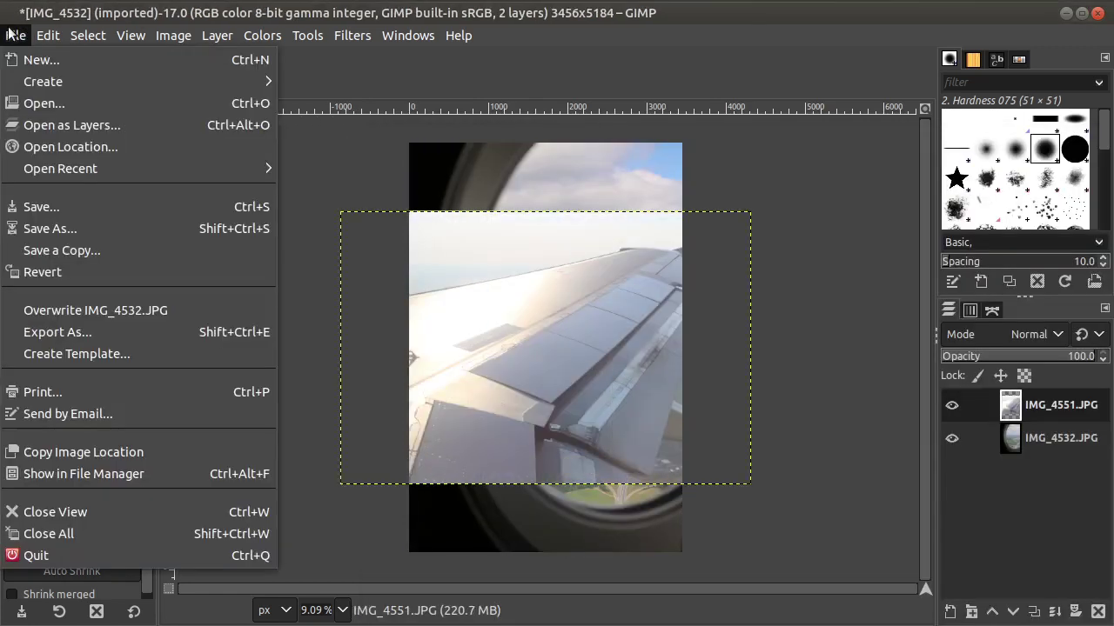
left_click(48, 124)
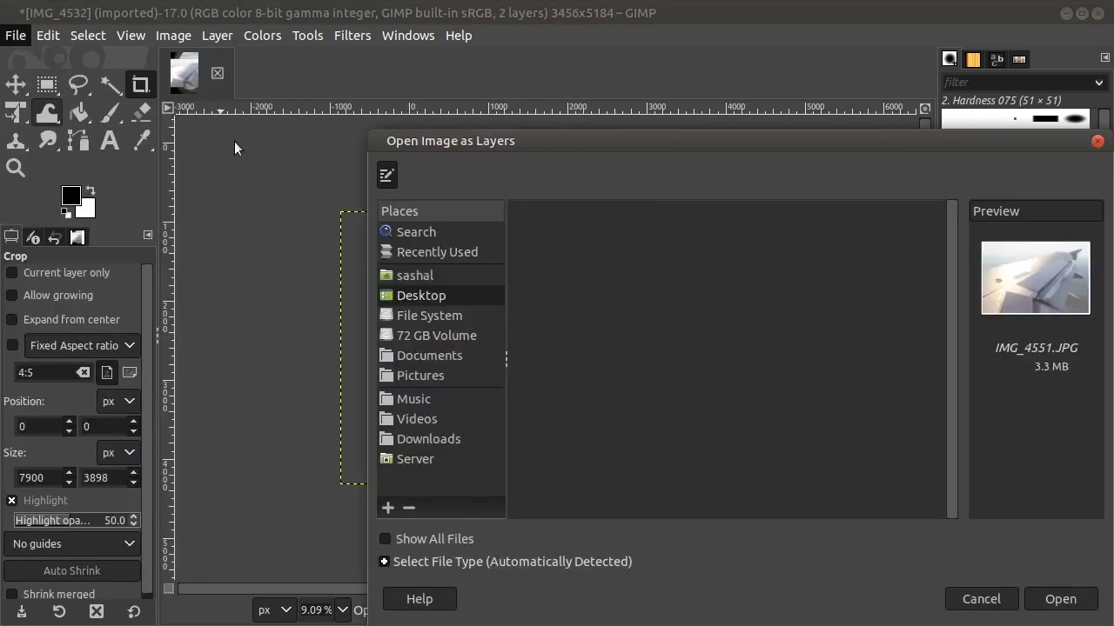
left_click(599, 345)
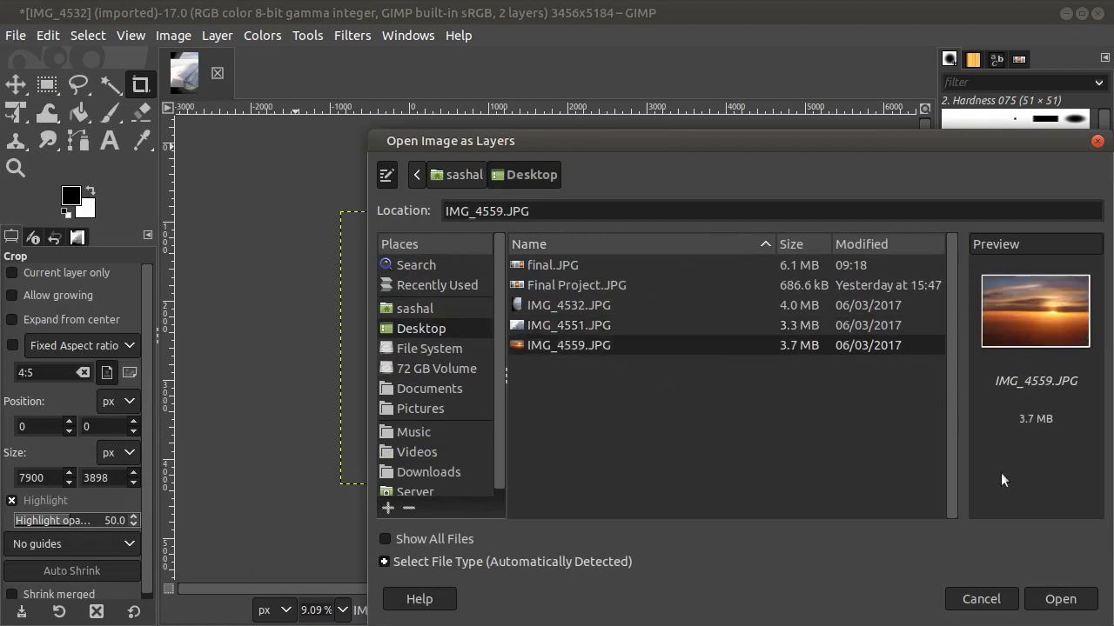
left_click(1060, 599)
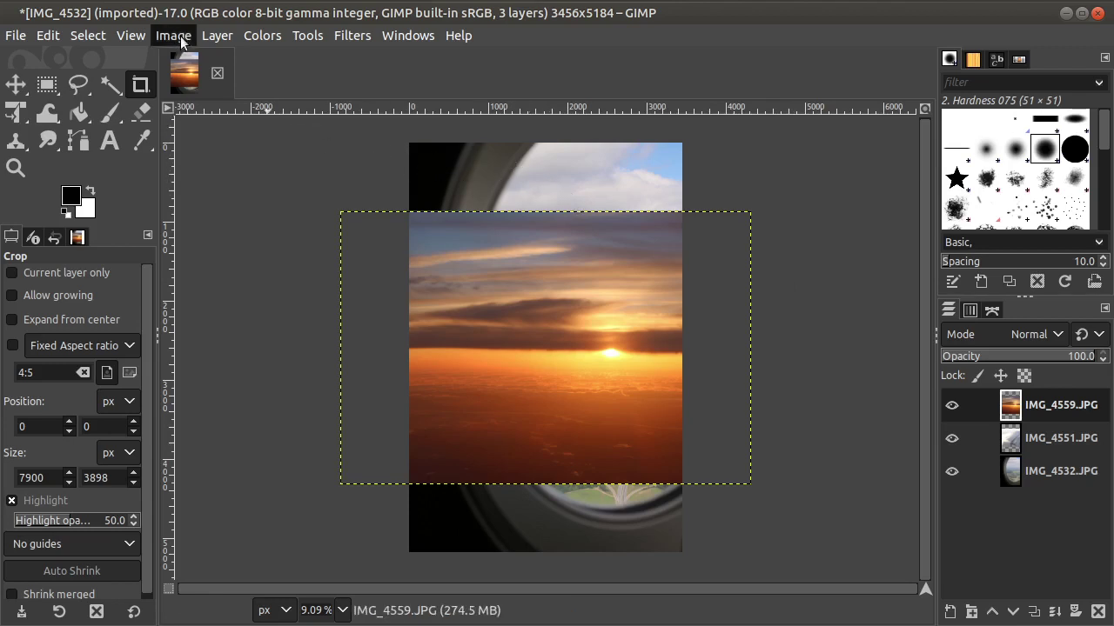
Step: Resize the canvas to 330% width and 130% height, offsetting the photos within it
left_click(181, 35)
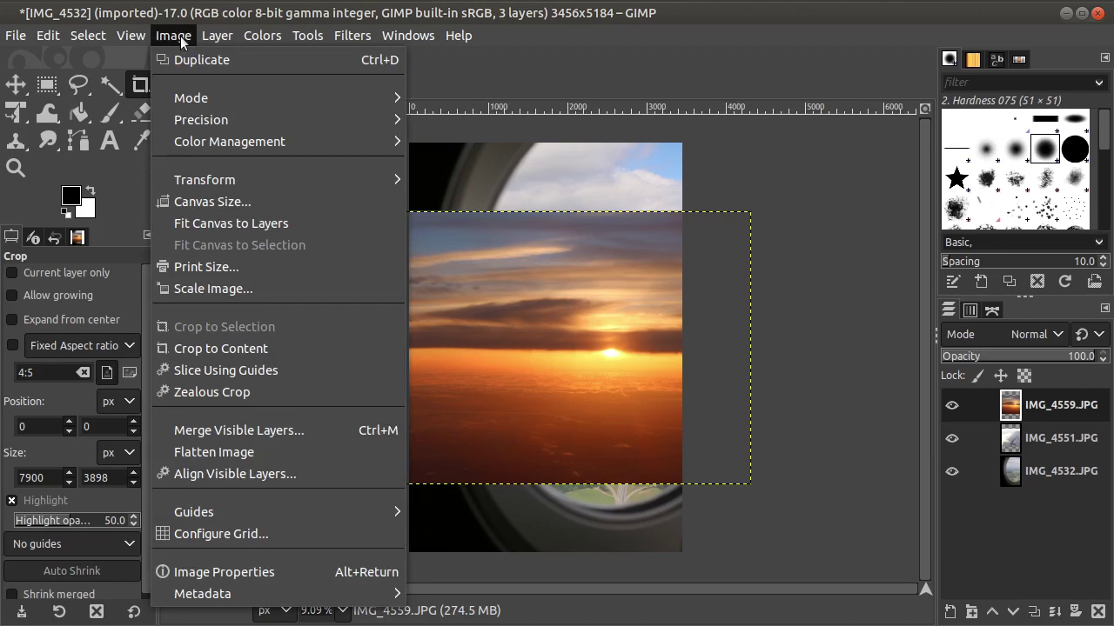
left_click(302, 206)
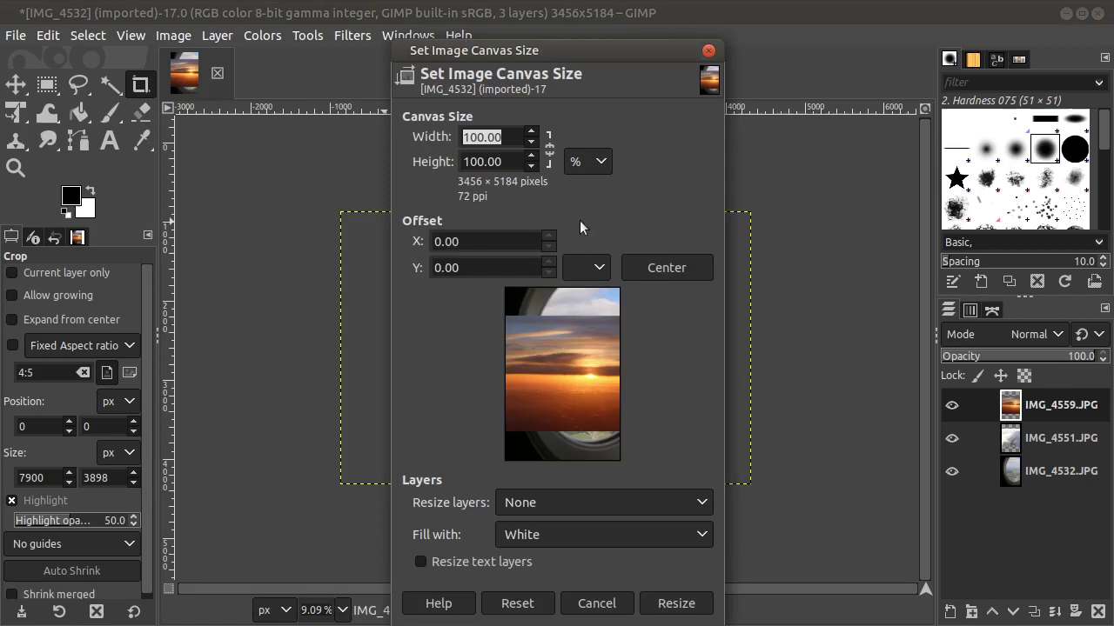
left_click(586, 164)
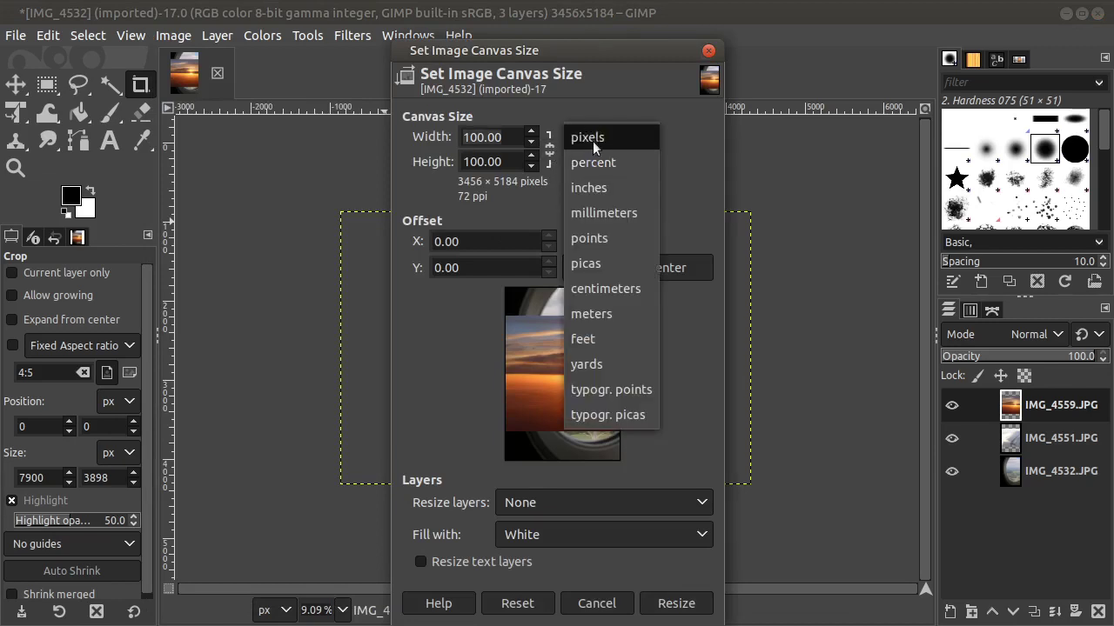
left_click(594, 137)
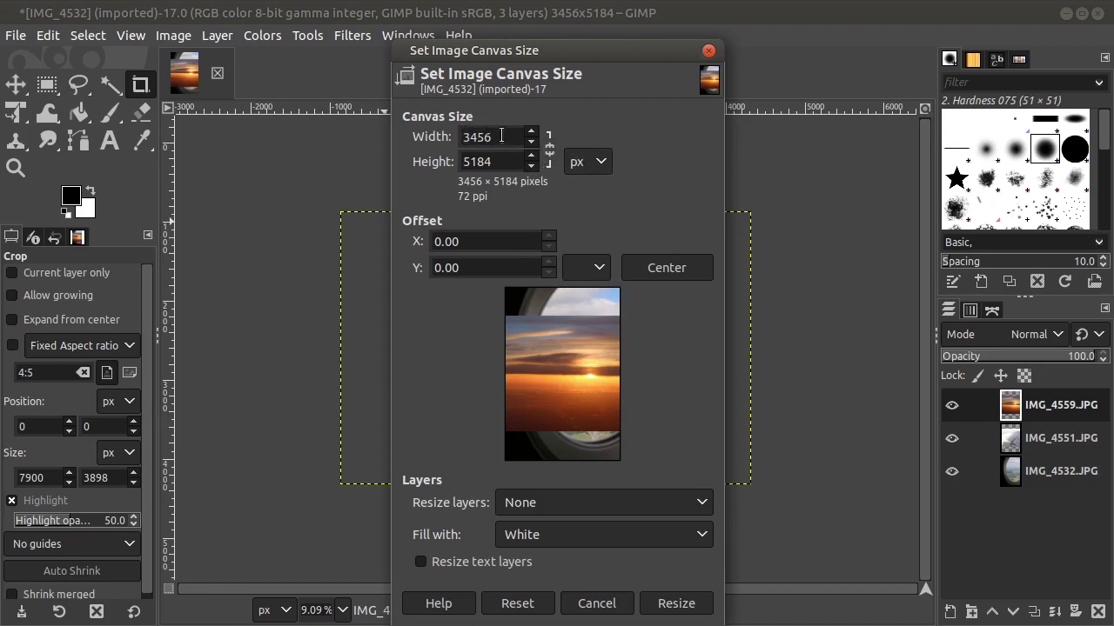
left_click(595, 166)
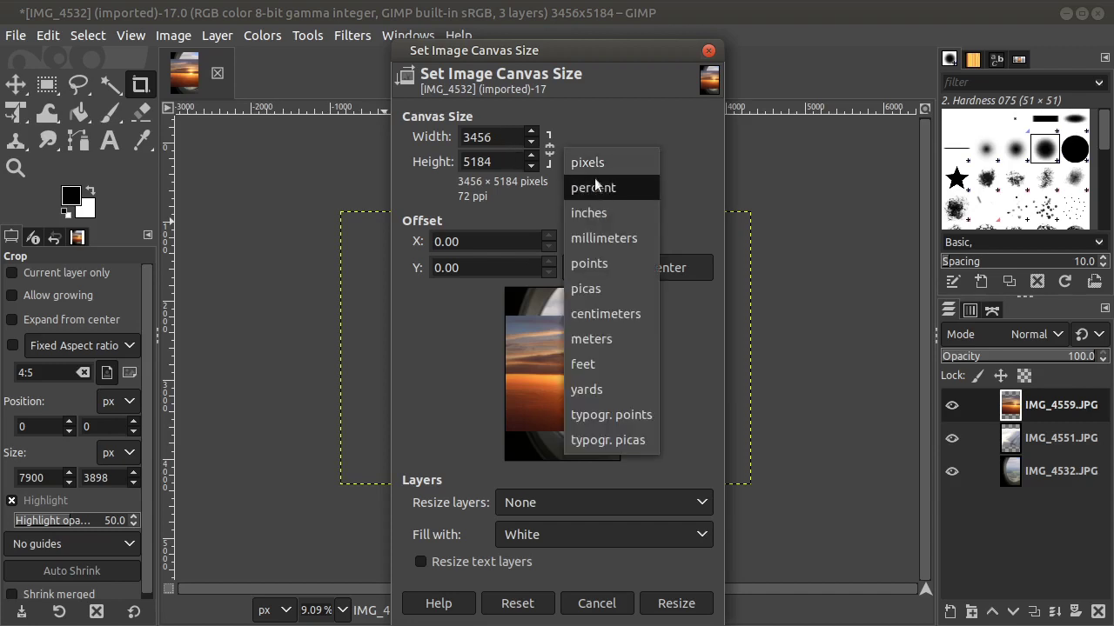
left_click(595, 187)
left_click_drag(508, 136, 437, 136)
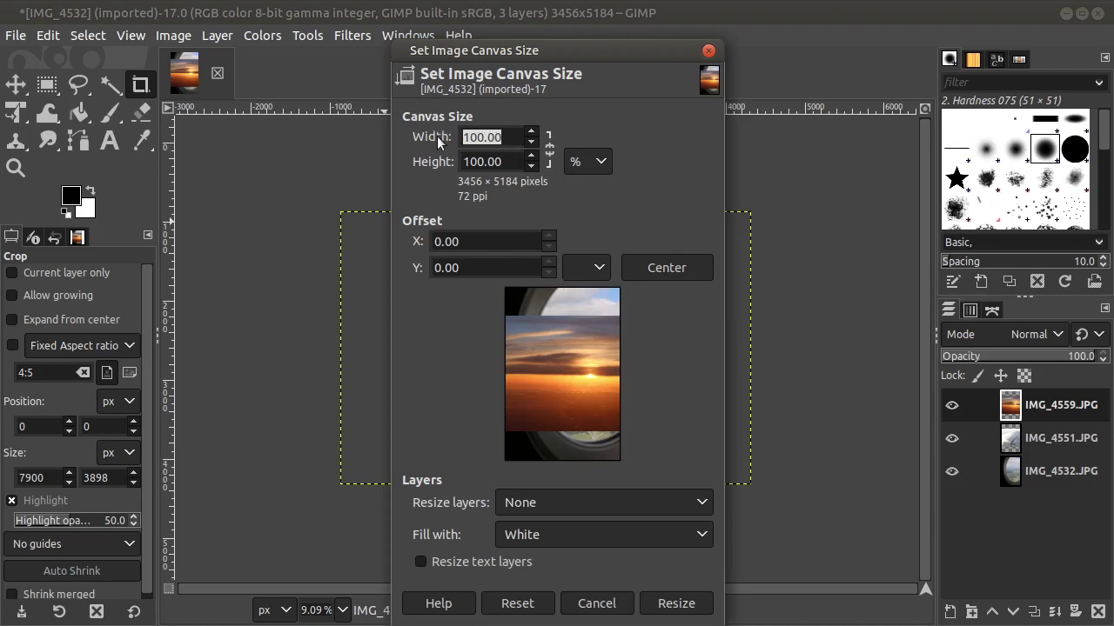
type("330")
left_click(511, 237)
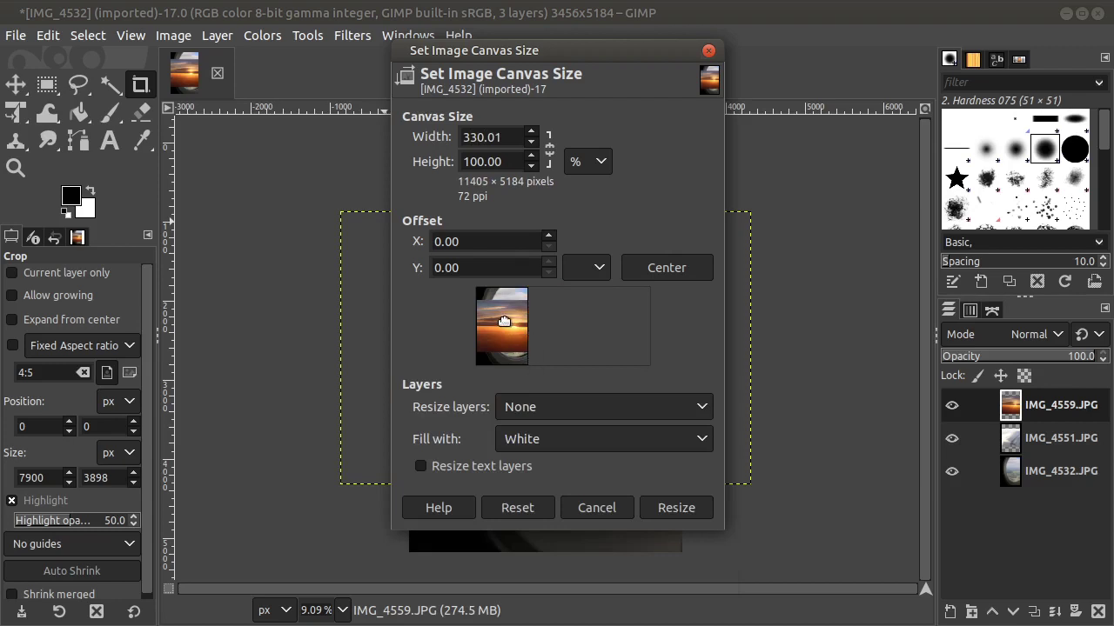
mouse_move(503, 322)
left_mouse_down()
mouse_move(624, 319)
mouse_move(504, 322)
left_mouse_up()
key("Tab")
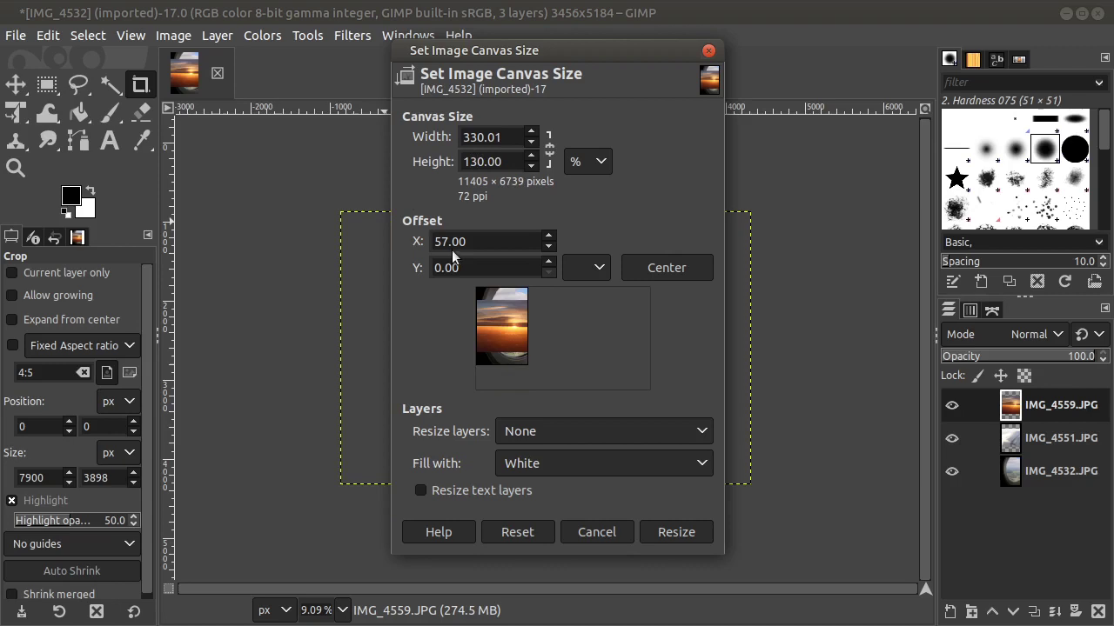
left_click_drag(508, 339, 518, 352)
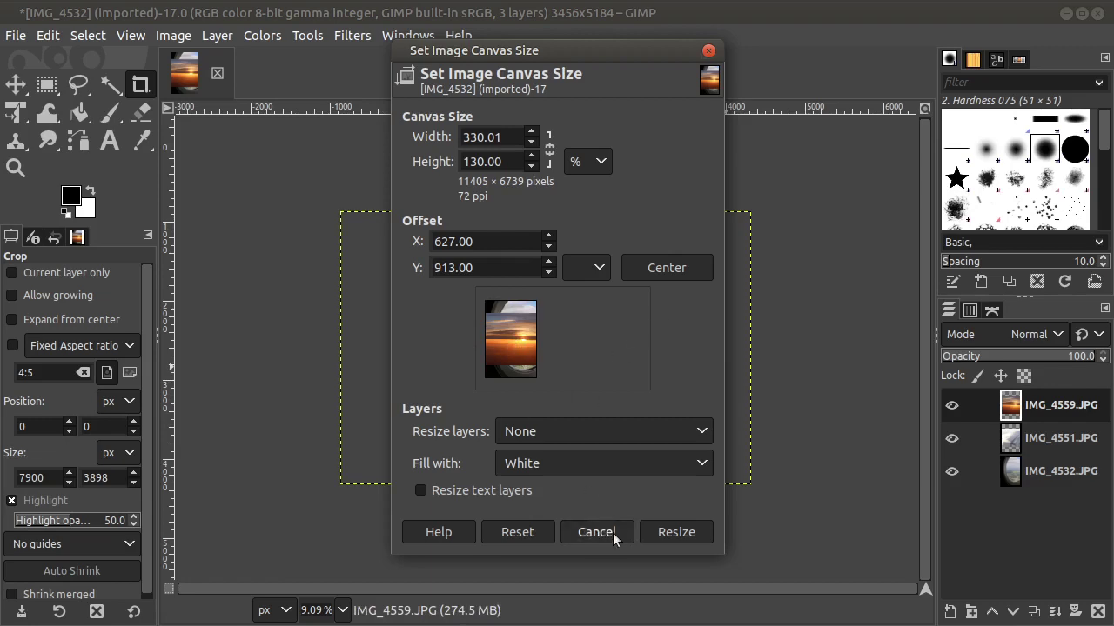
left_click(676, 532)
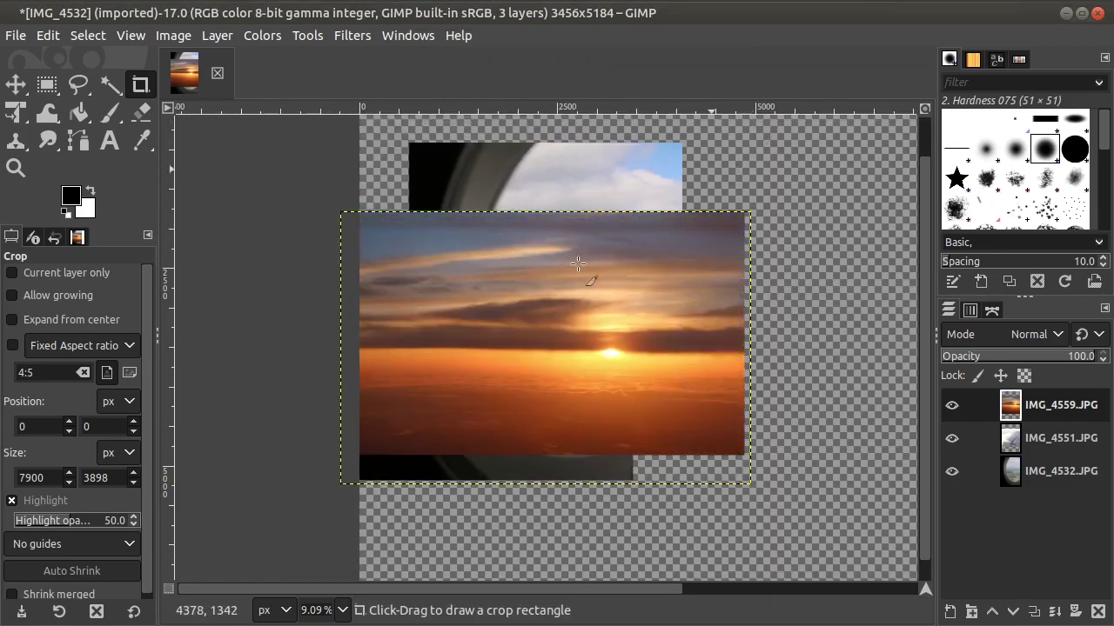
Step: With the Move tool, drag the sunset, wing and window photos into a left-to-right row
scroll(438, 293, "down", 1)
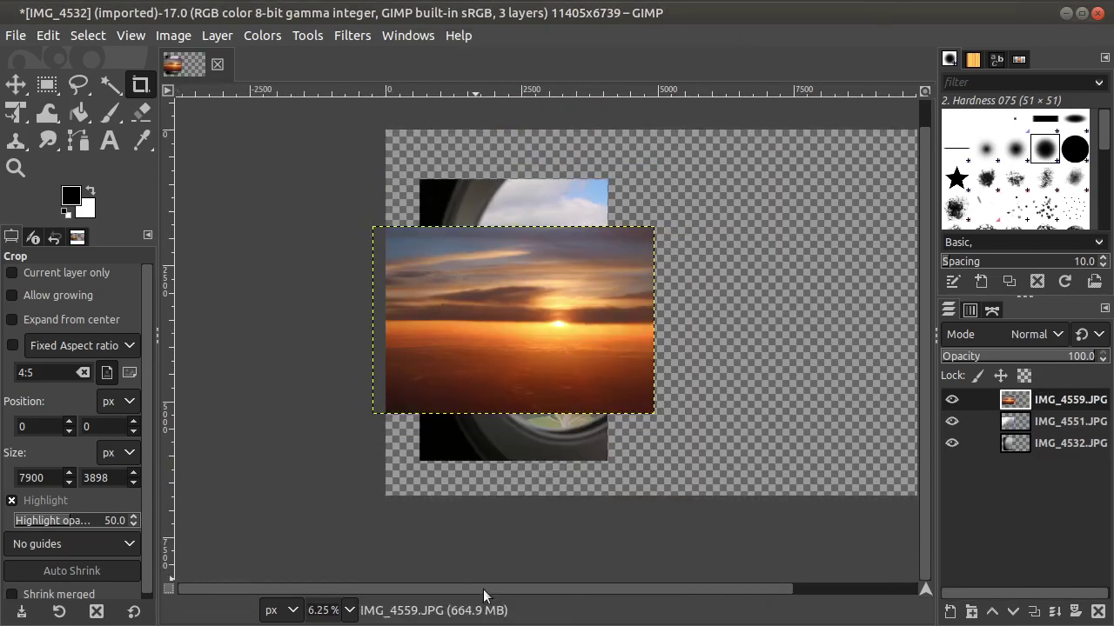
scroll(563, 582, "right", 2)
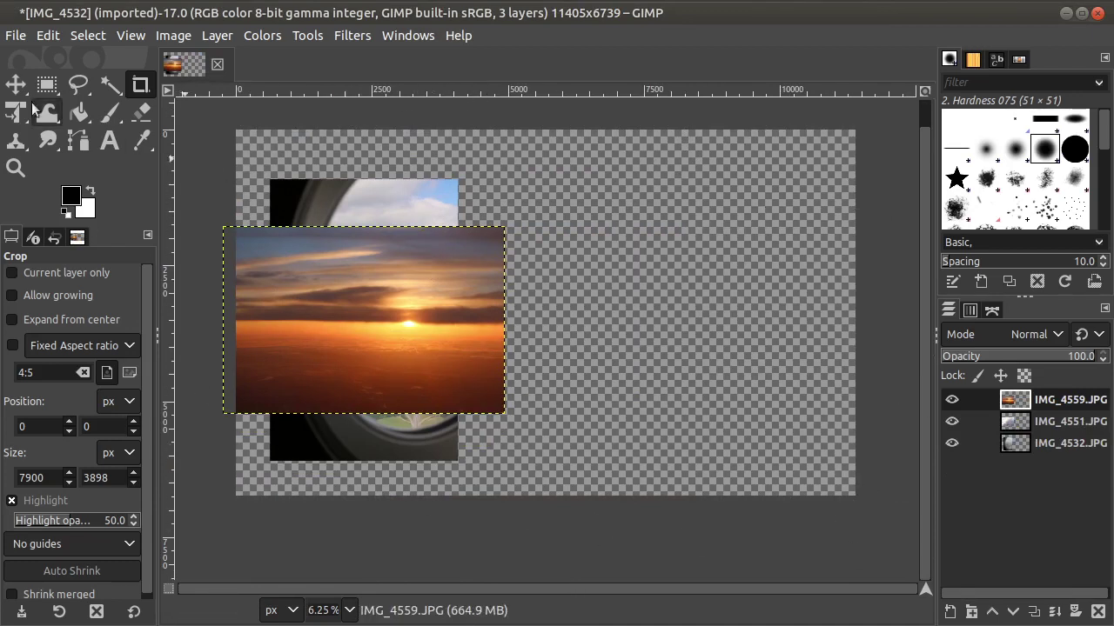
left_click(16, 84)
left_click_drag(344, 309, 653, 286)
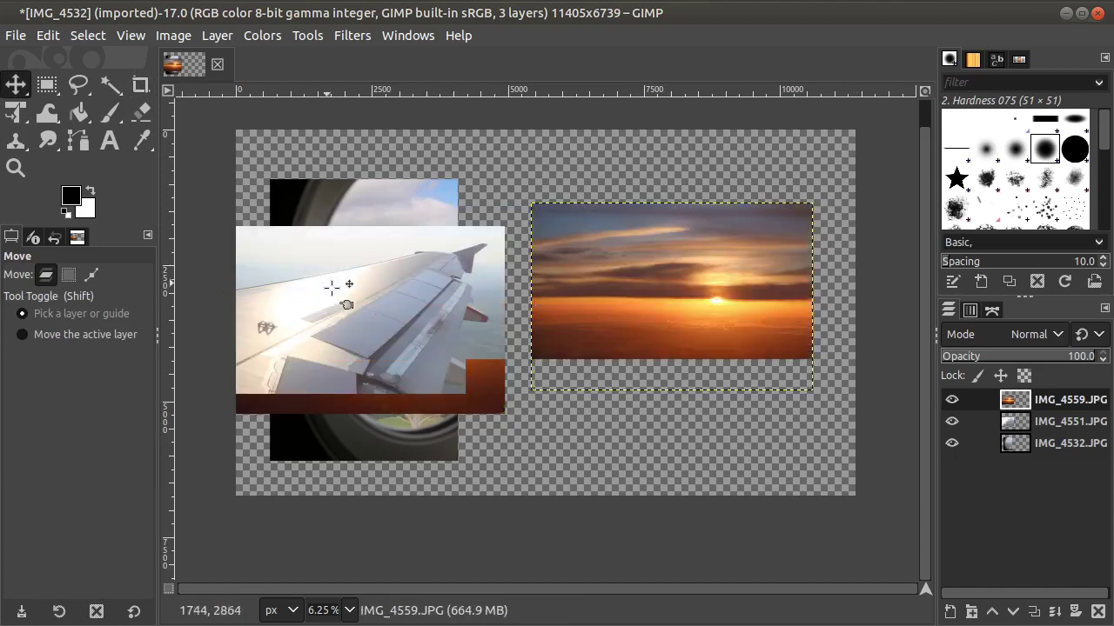
left_click_drag(329, 283, 300, 238)
left_click_drag(478, 300, 467, 253)
left_click_drag(696, 277, 732, 259)
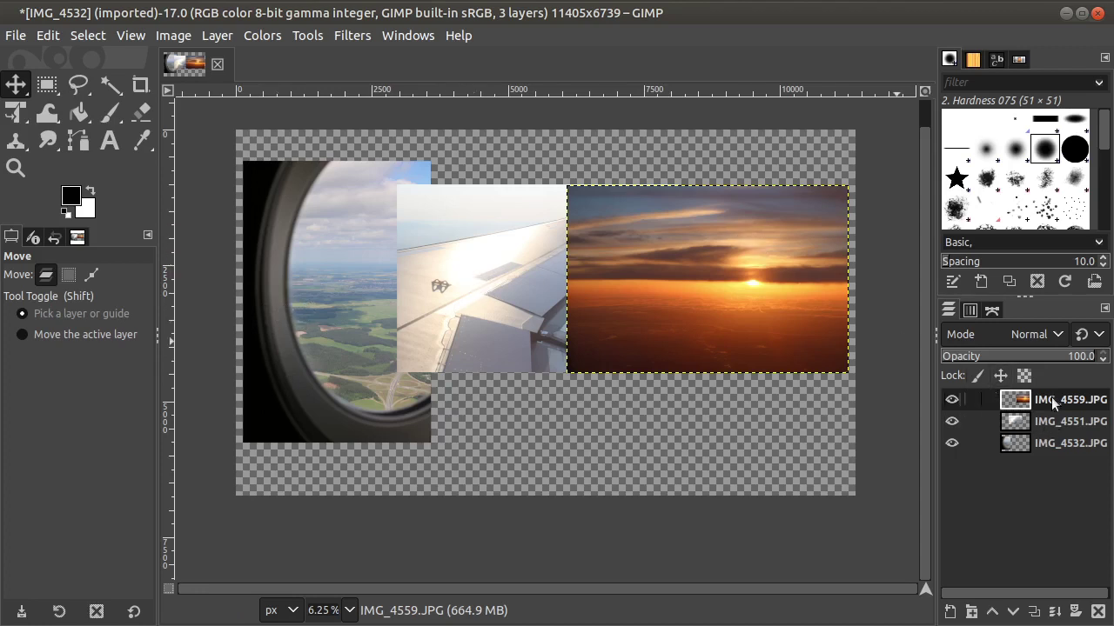
left_click(693, 228)
left_click(217, 35)
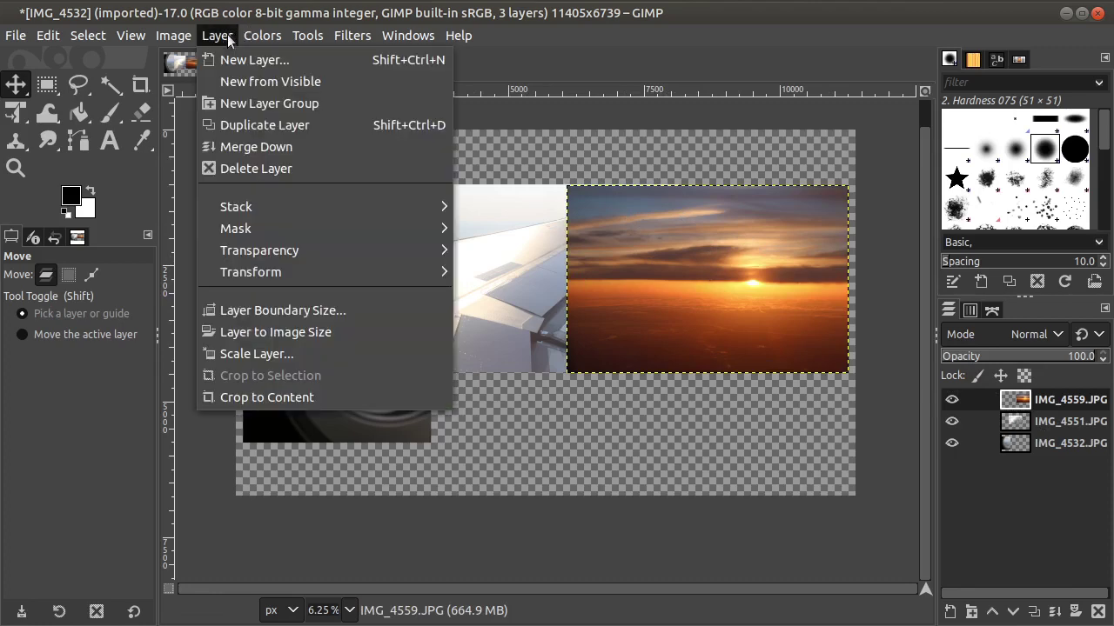
left_click(261, 357)
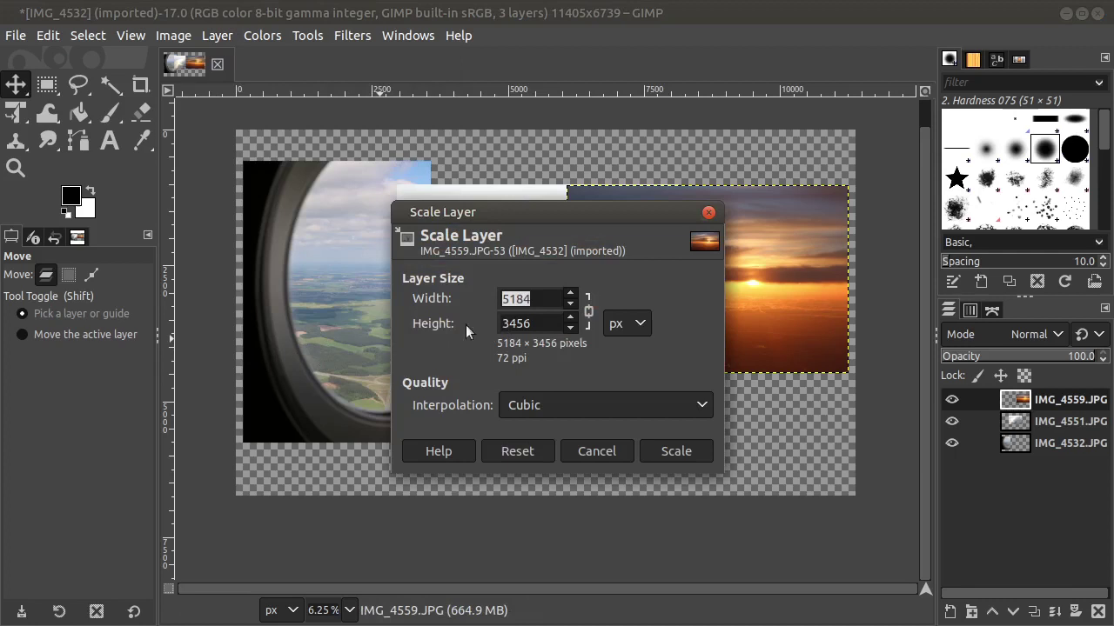
left_click_drag(543, 328, 496, 322)
Step: Scale the window photo layer to 2304×3456 px and move it beside the wing photo
left_click(586, 450)
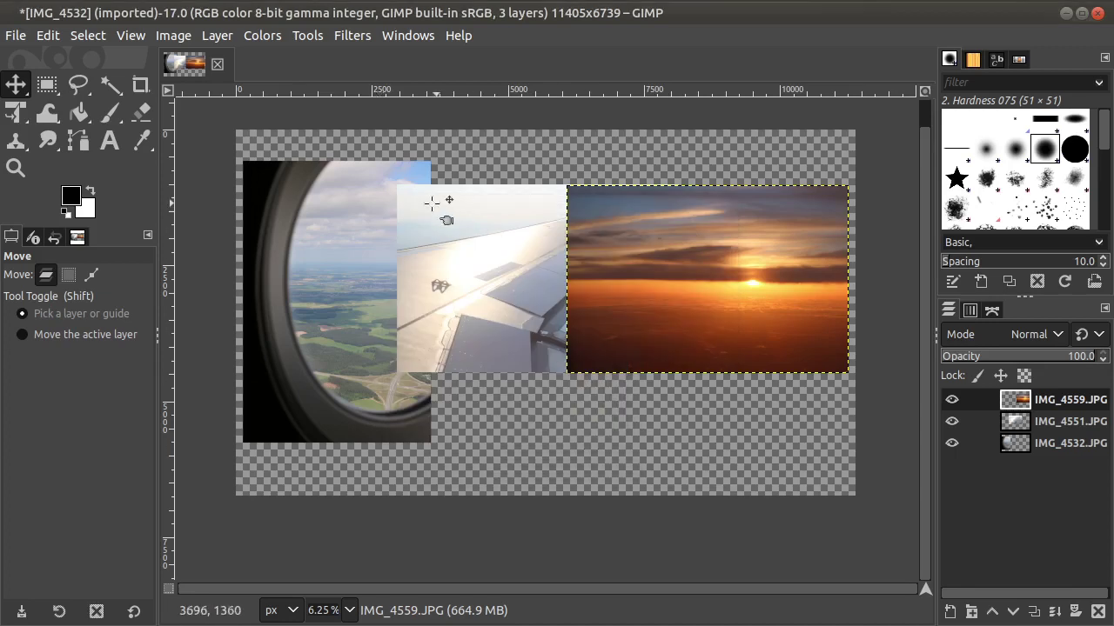
left_click(1048, 446)
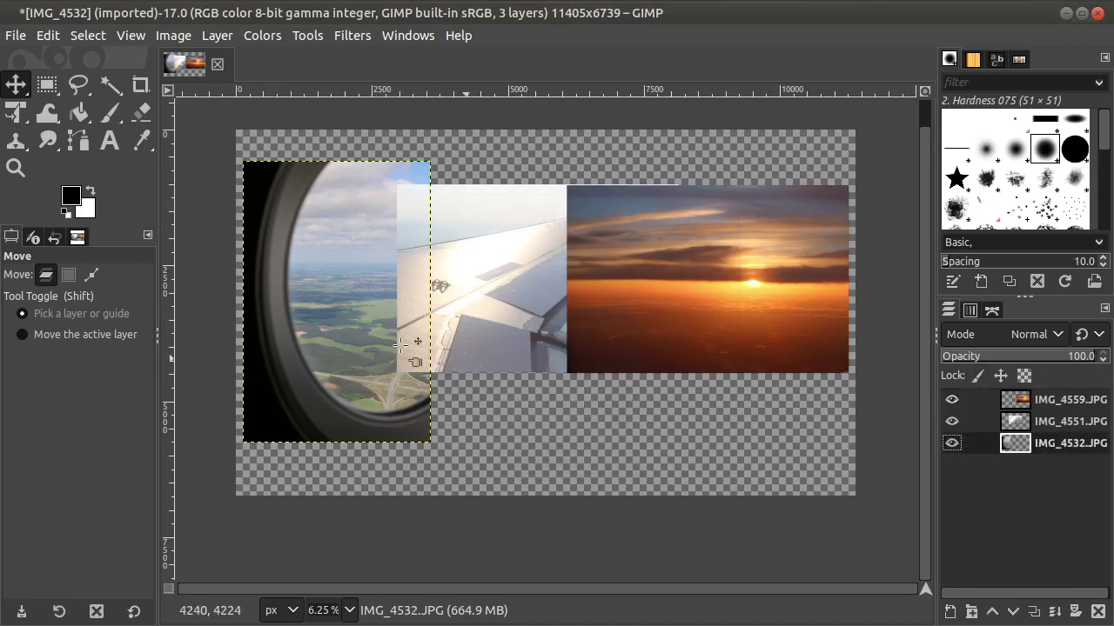
left_click(217, 35)
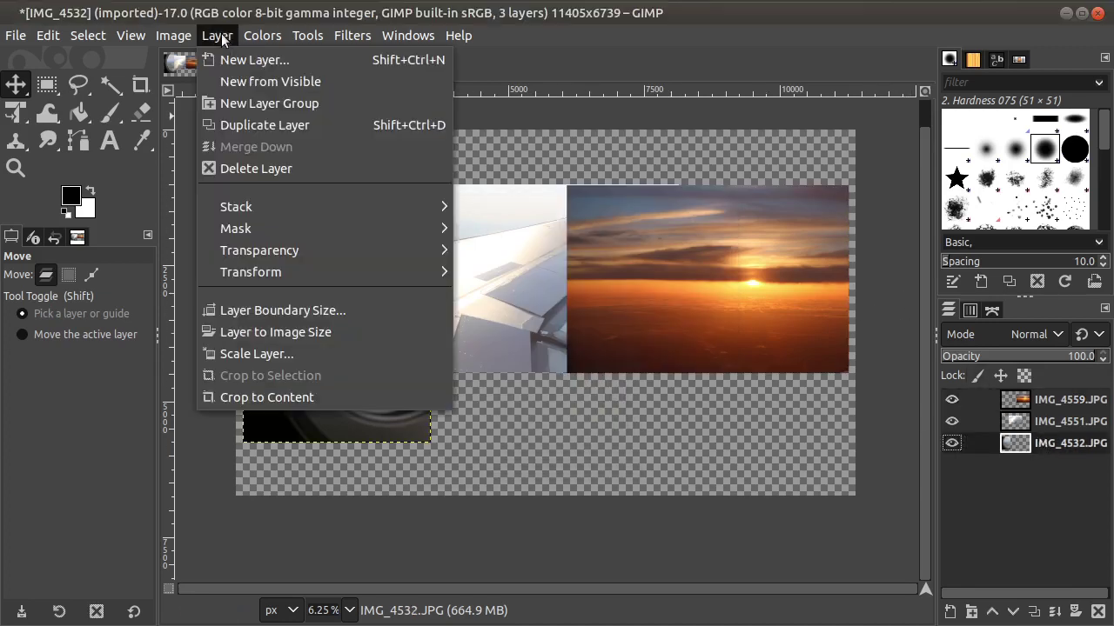
left_click(244, 355)
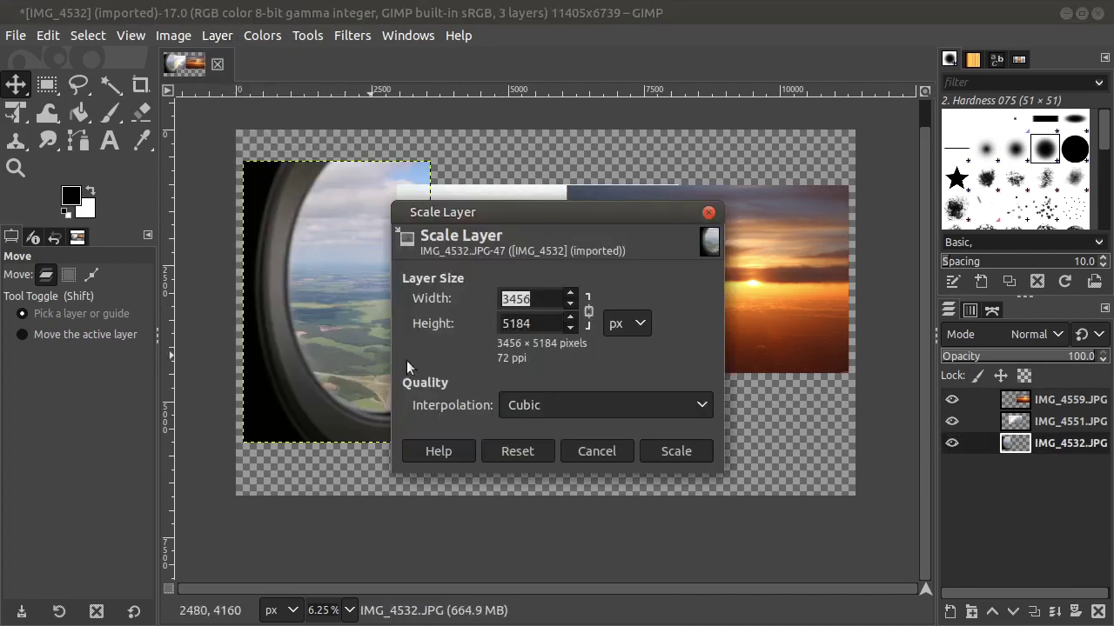
double_click(543, 323)
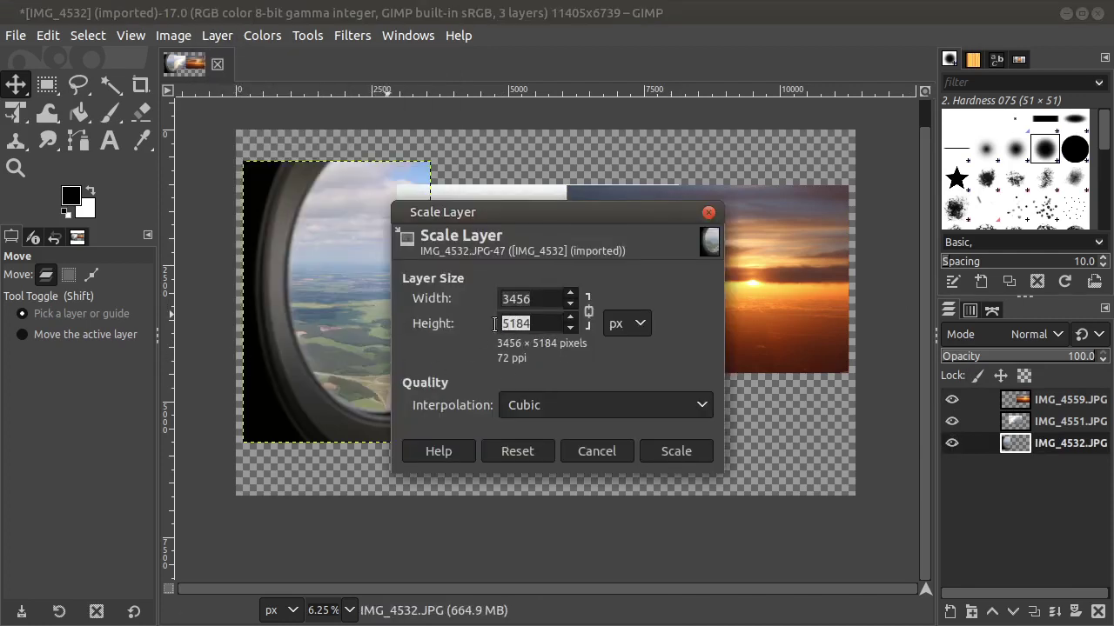
type("3456")
triple_click(546, 294)
type("2304")
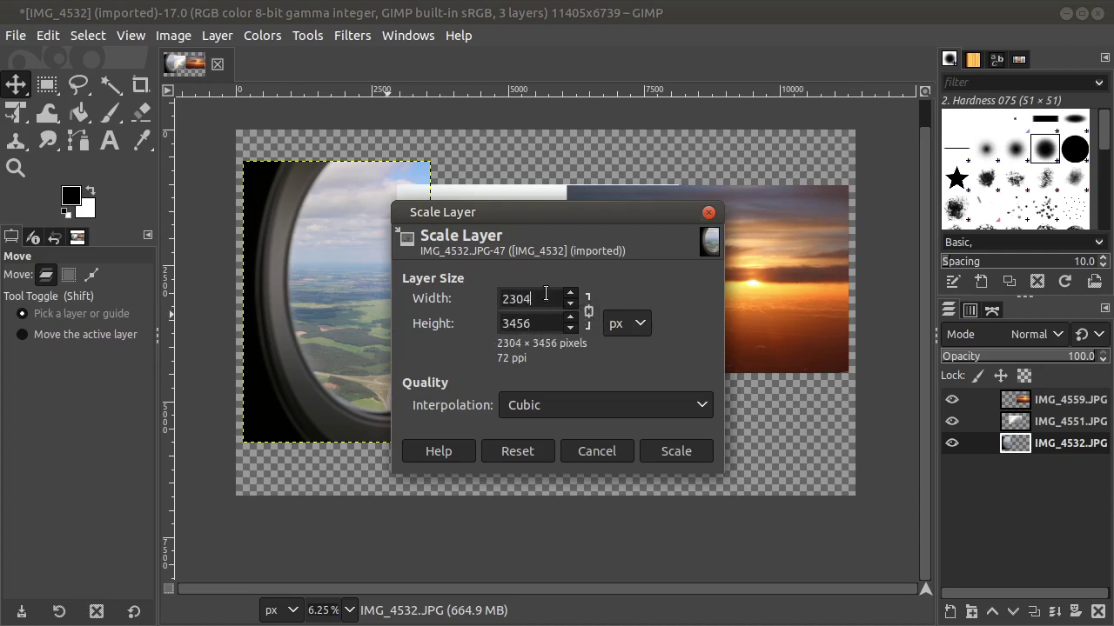
left_click(671, 453)
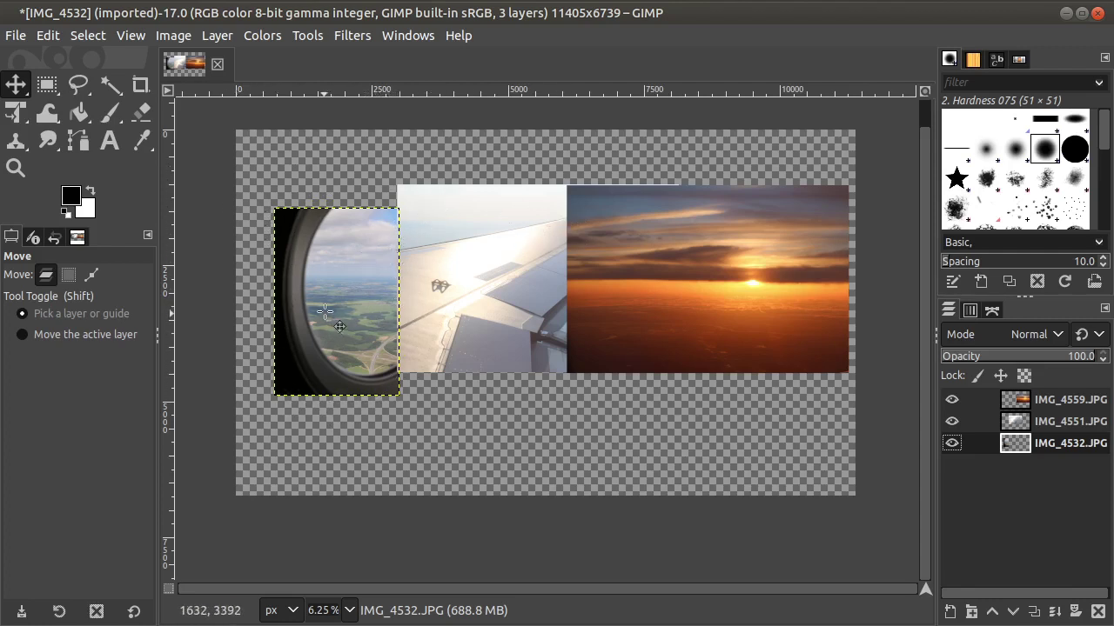
left_click_drag(325, 288, 320, 255)
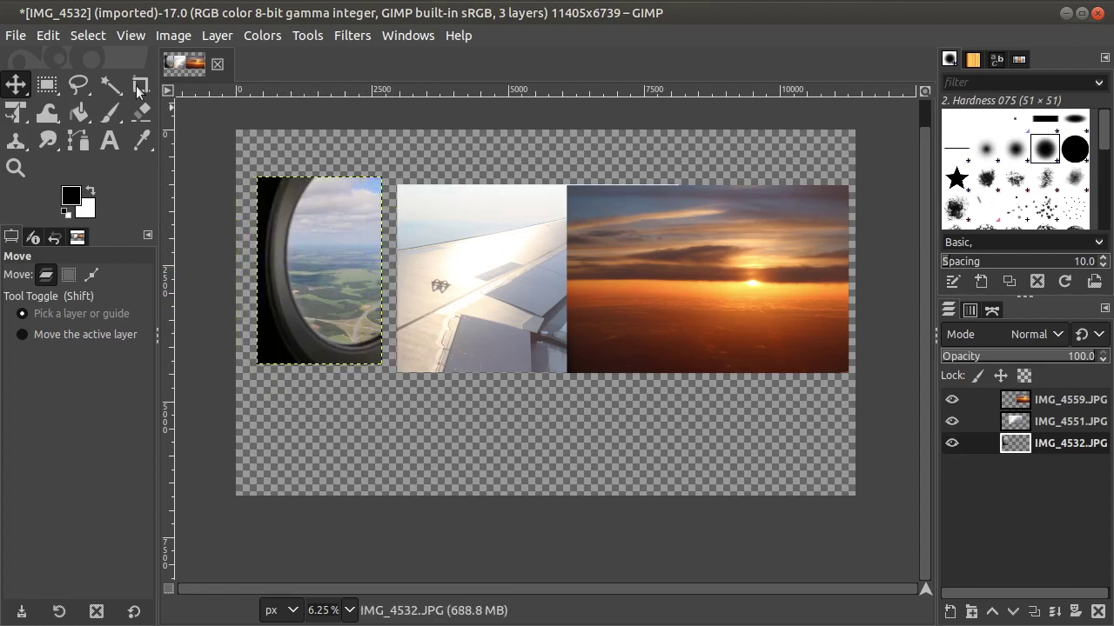
Step: Draw a rectangle selection over the window photo and align its corner to the photo's edges
left_click(47, 84)
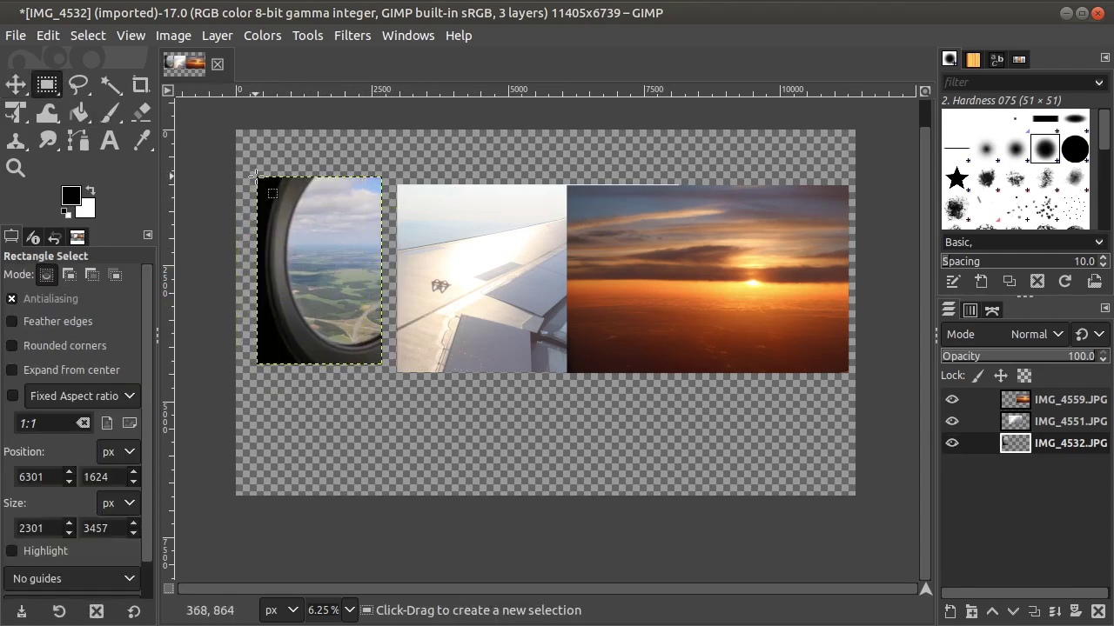
left_click_drag(255, 176, 384, 339)
scroll(380, 361, "up", 1)
scroll(380, 361, "up", 3)
scroll(370, 344, "up", 4)
scroll(384, 338, "down", 5)
scroll(406, 251, "down", 3)
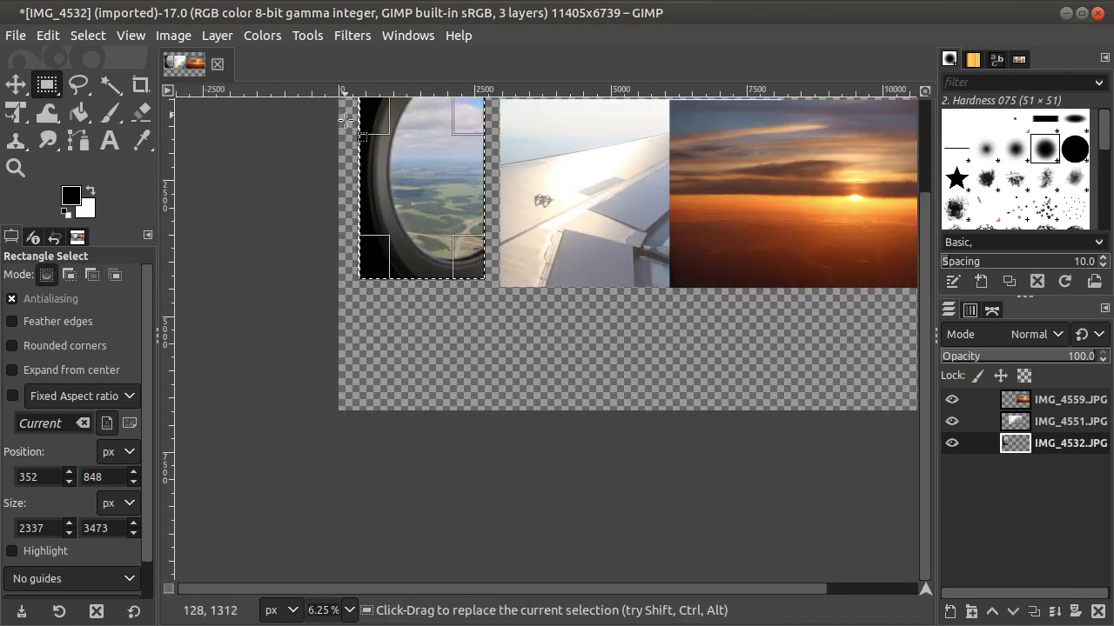
scroll(374, 153, "up", 2)
scroll(374, 153, "up", 7)
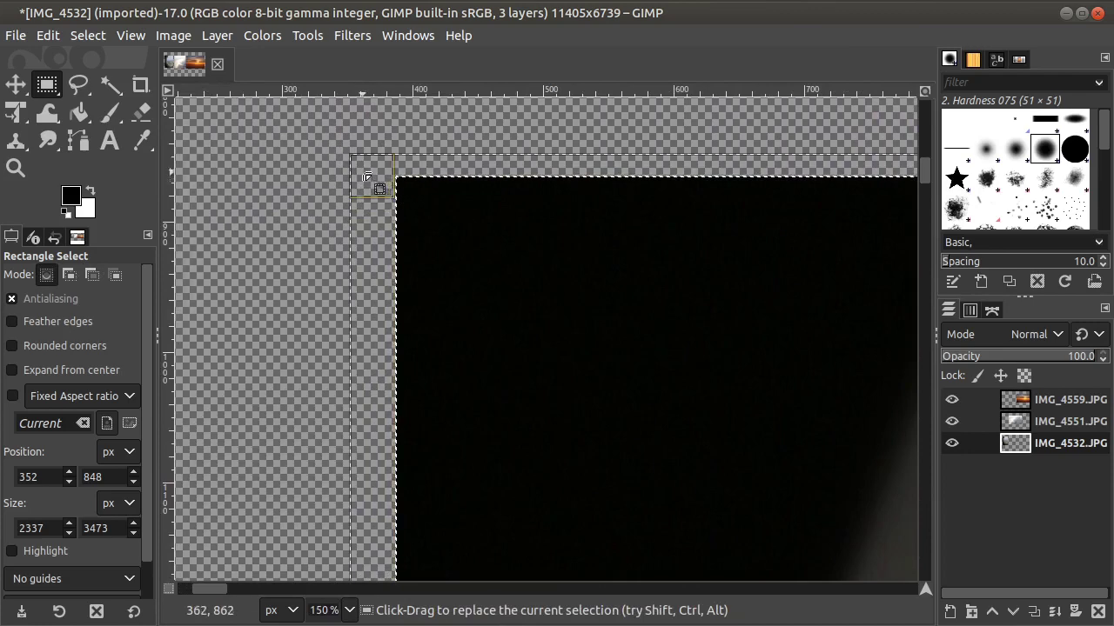
left_click_drag(364, 174, 413, 199)
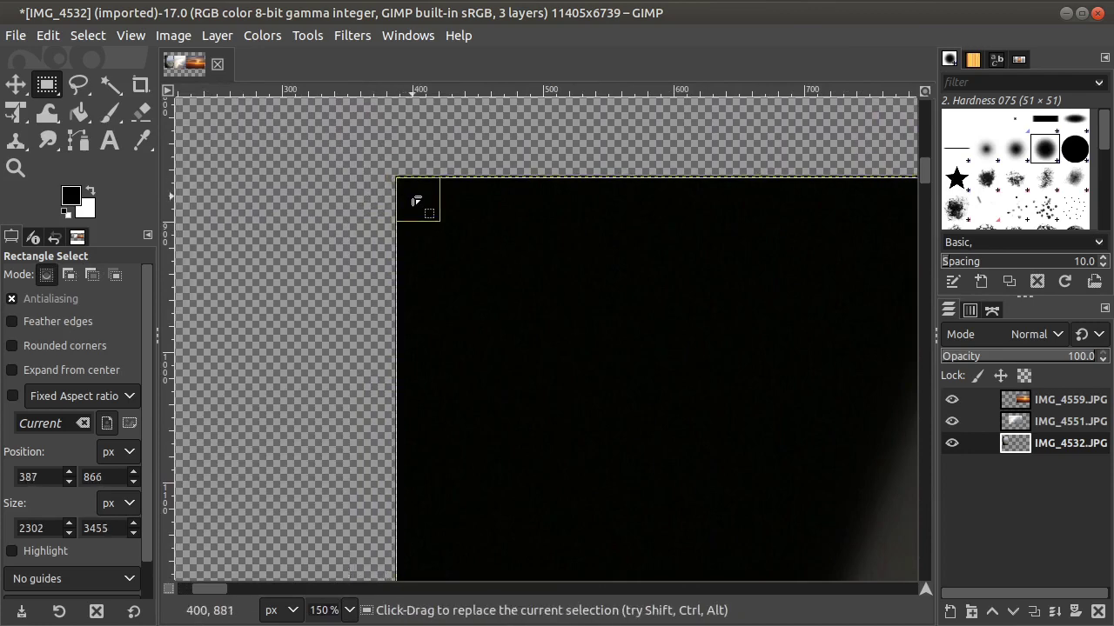
scroll(301, 252, "down", 4)
scroll(483, 241, "down", 5)
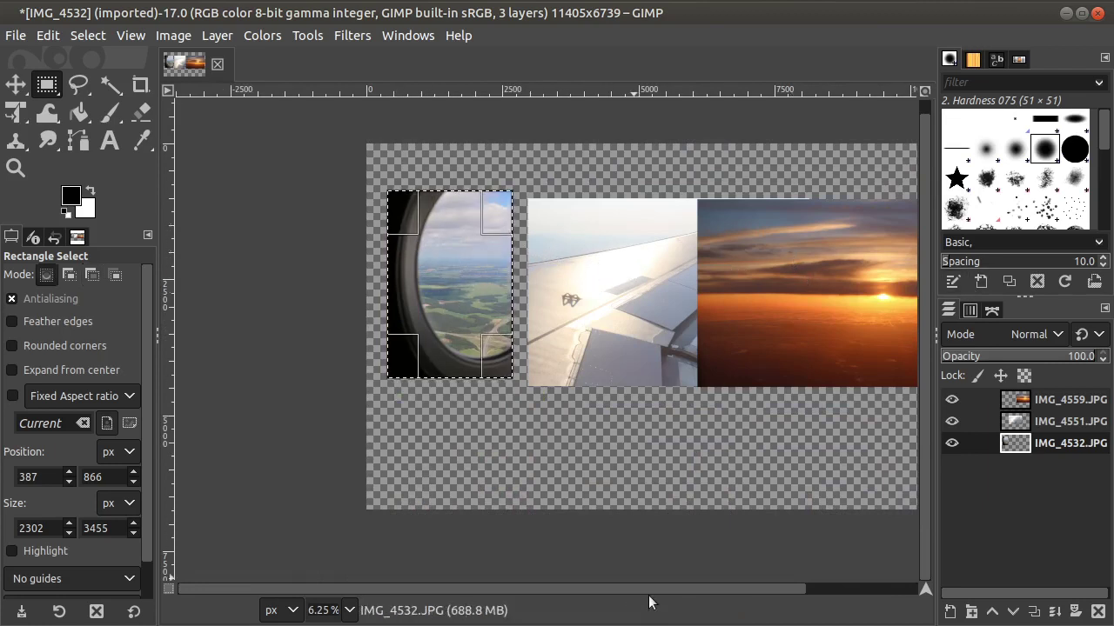
scroll(659, 590, "right", 3)
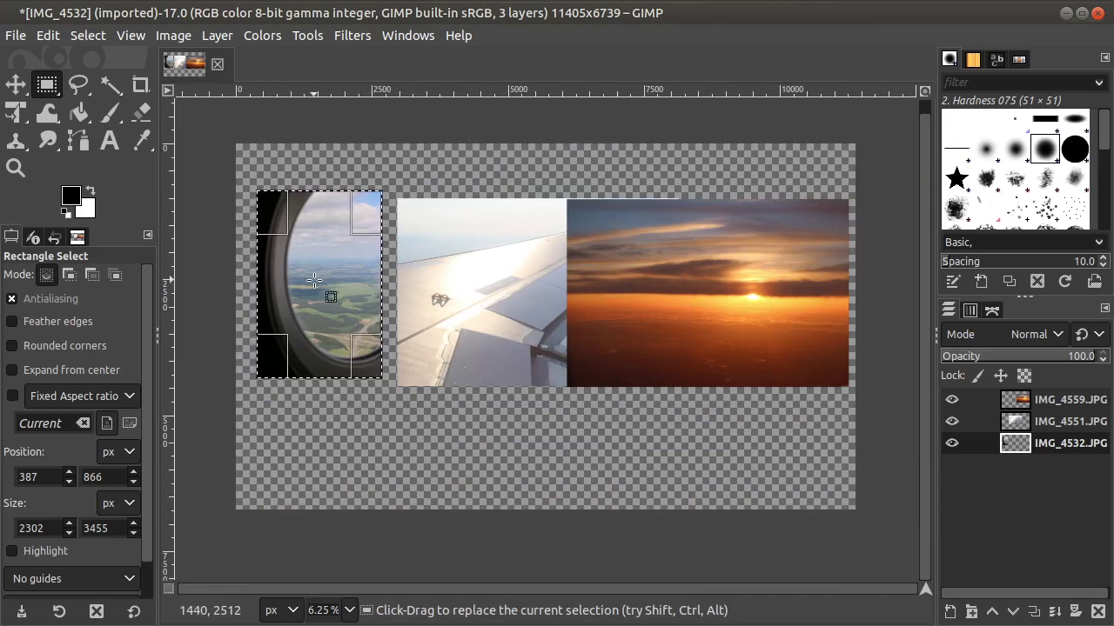
Step: Move the selection outline onto the sunset photo and fine-tune its position
left_click_drag(314, 280, 691, 297)
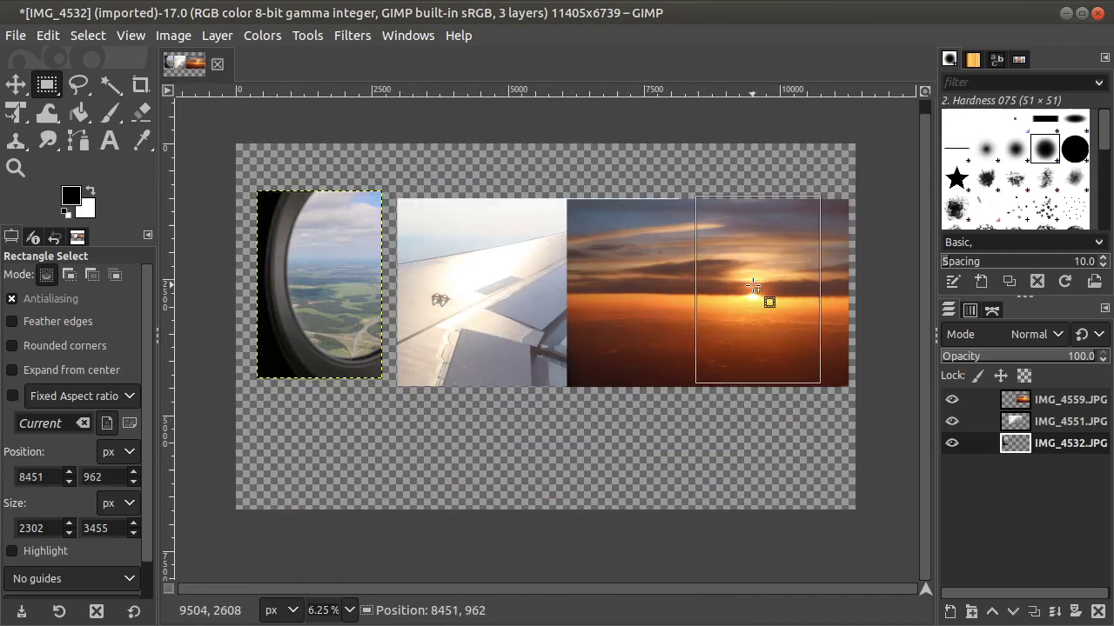
mouse_move(752, 287)
left_mouse_down()
mouse_move(693, 299)
mouse_move(746, 289)
left_mouse_up()
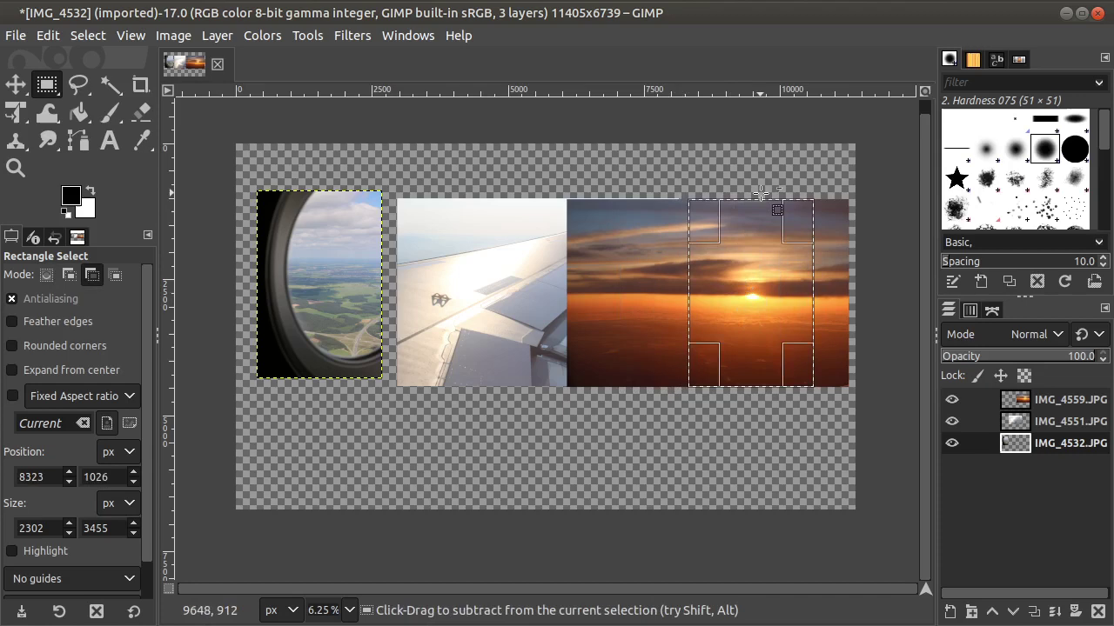
scroll(748, 207, "up", 5)
scroll(657, 313, "down", 5)
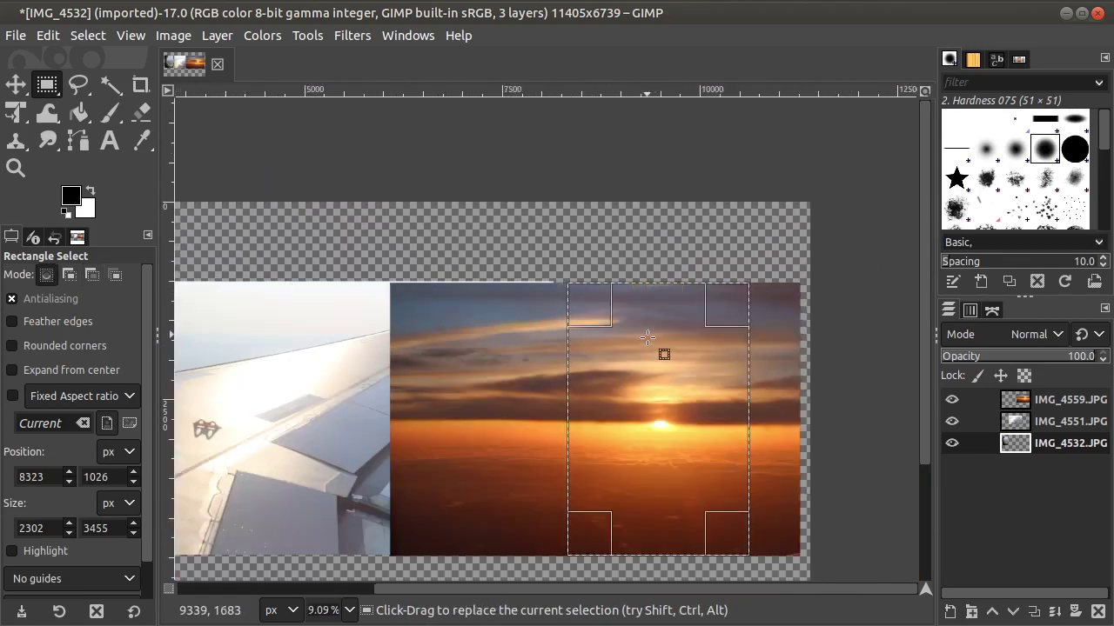
scroll(652, 343, "down", 1)
scroll(657, 374, "up", 3)
scroll(674, 348, "down", 2)
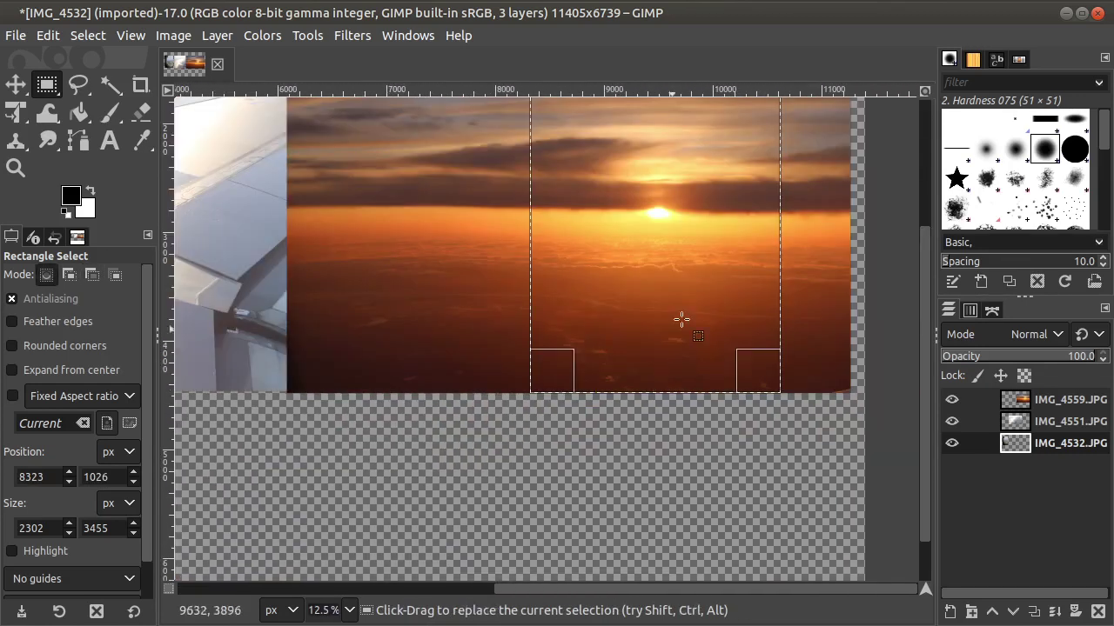
scroll(705, 309, "up", 3)
scroll(705, 304, "down", 1)
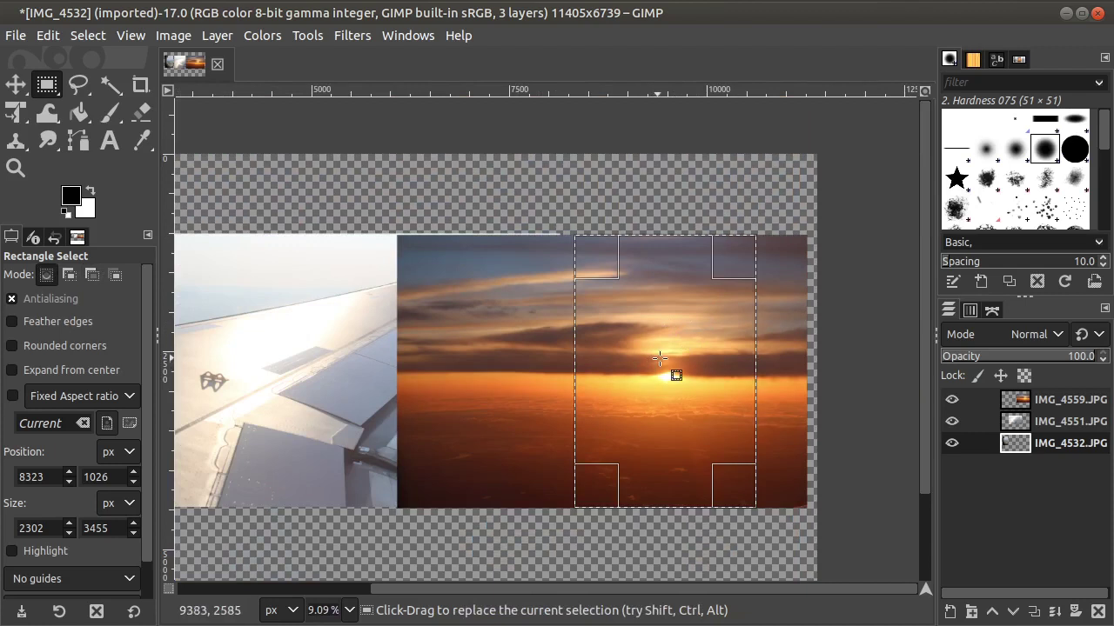
Step: Crop the active window-photo layer to the selection
left_click(215, 35)
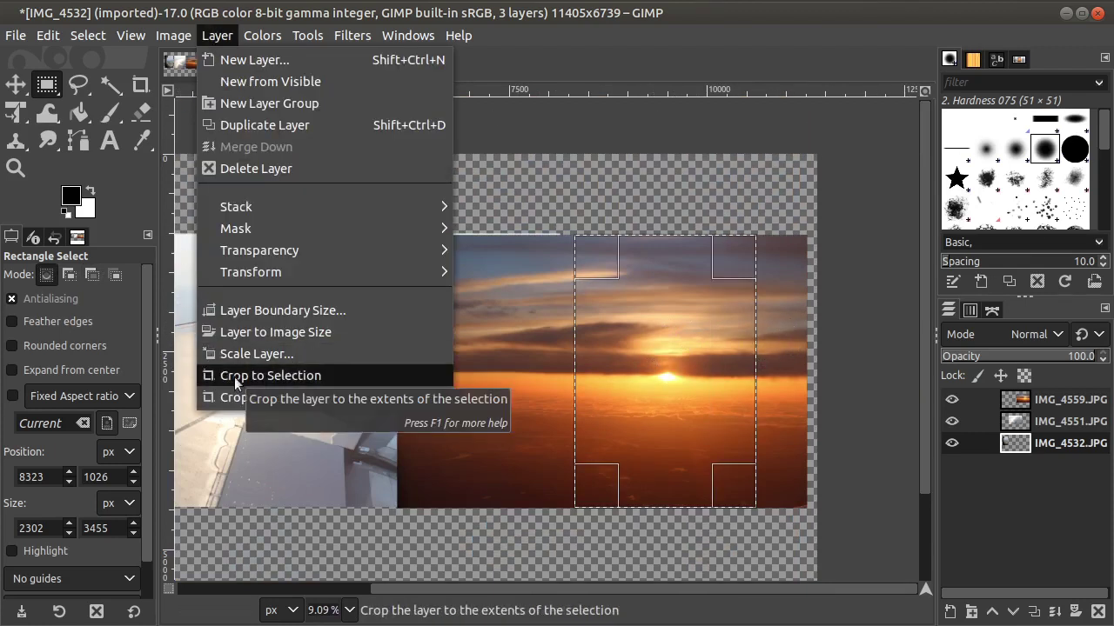
left_click(533, 66)
scroll(505, 107, "down", 2)
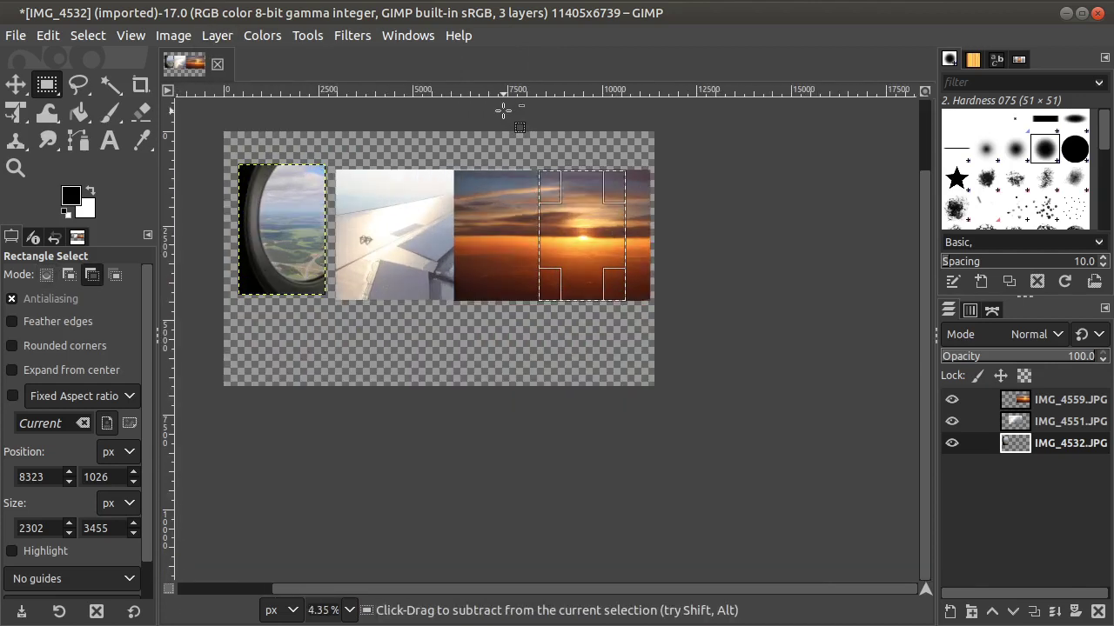
left_click(220, 35)
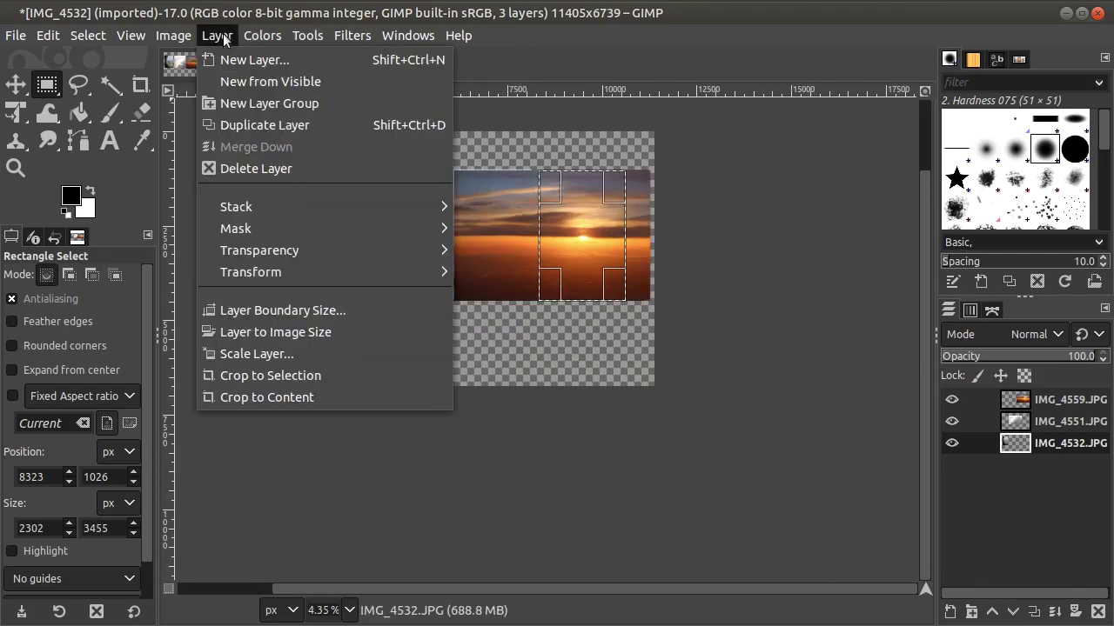
left_click(236, 375)
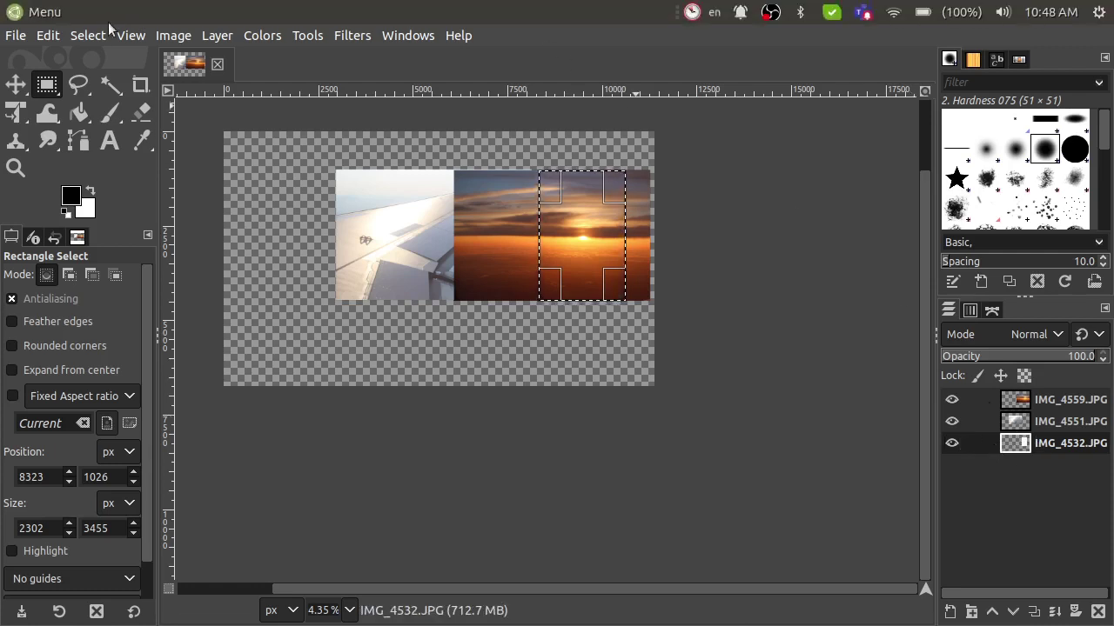
Step: Undo the window-photo crop and crop the sunset layer IMG_4559.JPG to the selection instead
left_click(48, 35)
left_click(62, 73)
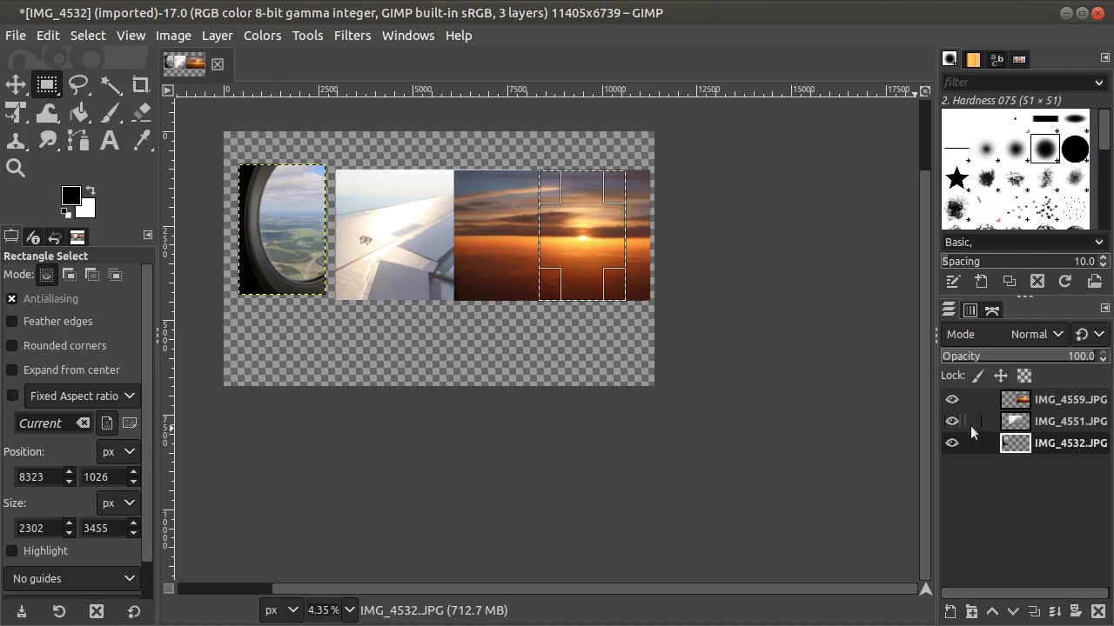
left_click(1061, 399)
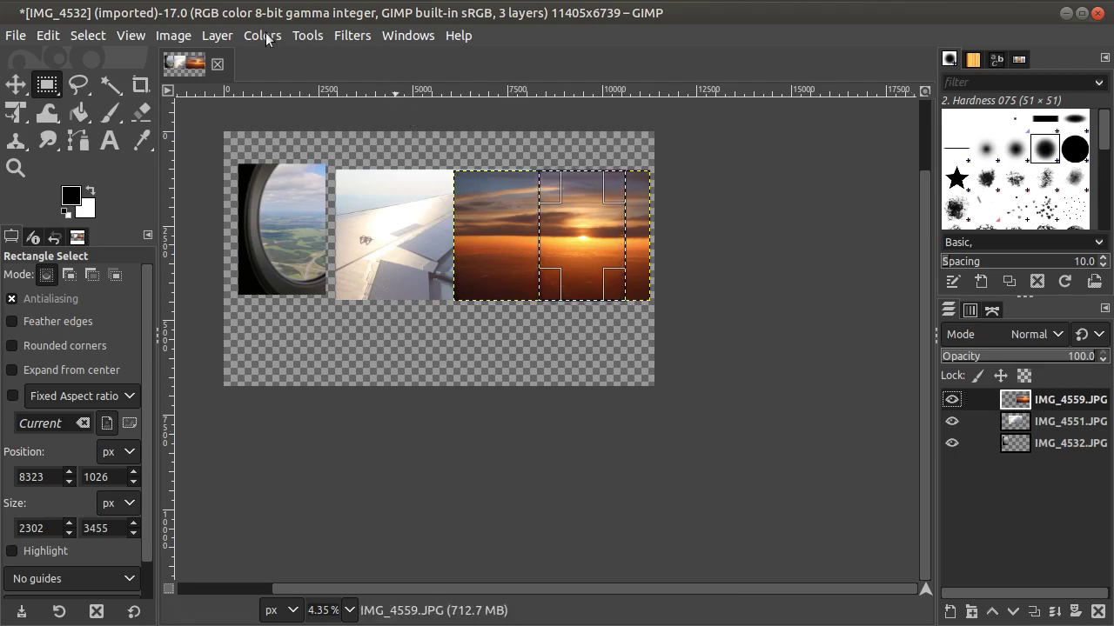
left_click(229, 36)
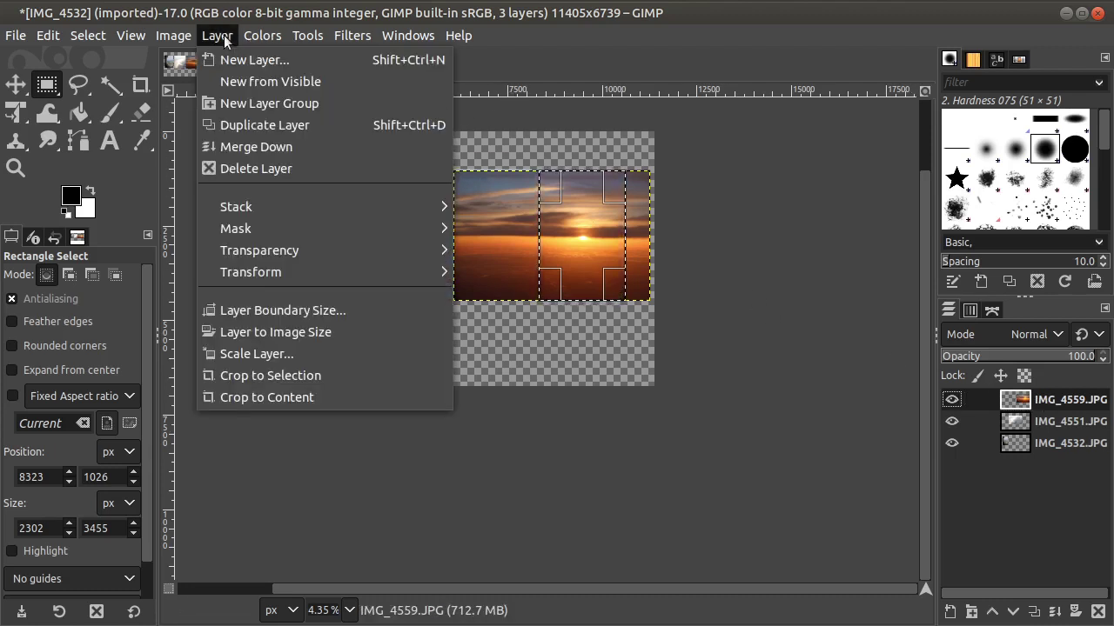
left_click(289, 376)
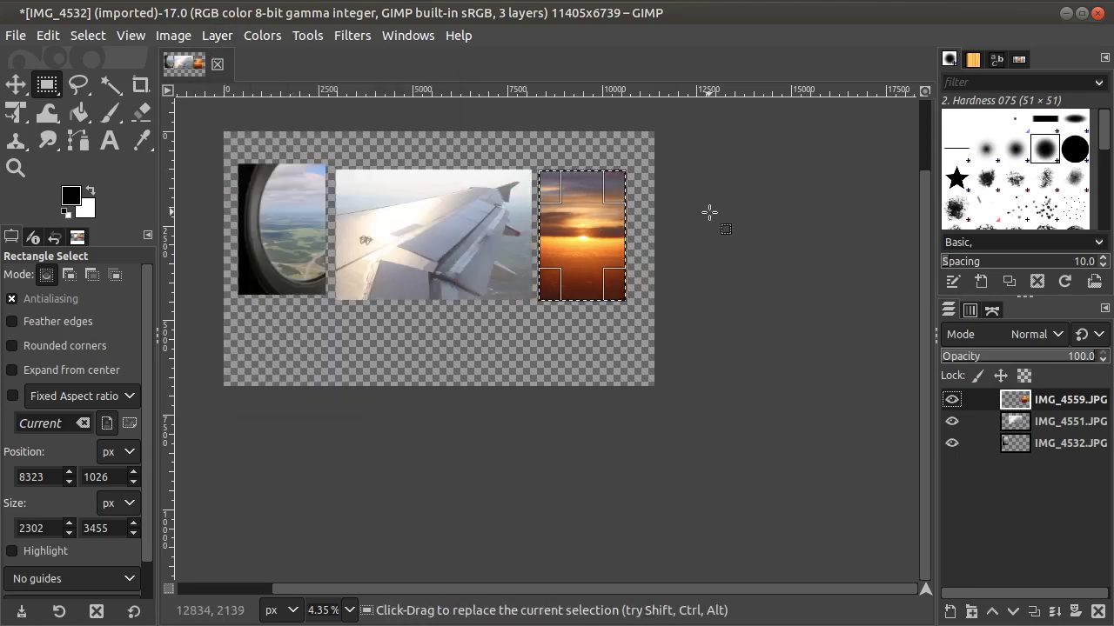
Step: Shift the selection onto the wing photo, nudging it slightly upward
left_click_drag(602, 228, 493, 233)
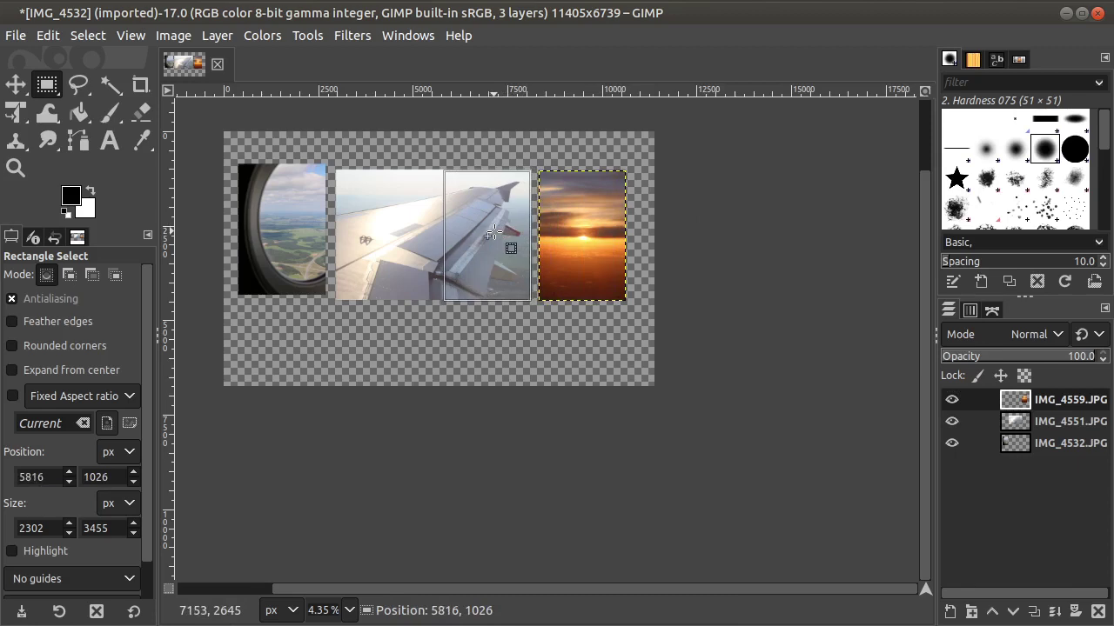
scroll(496, 231, "up", 2, "ctrl")
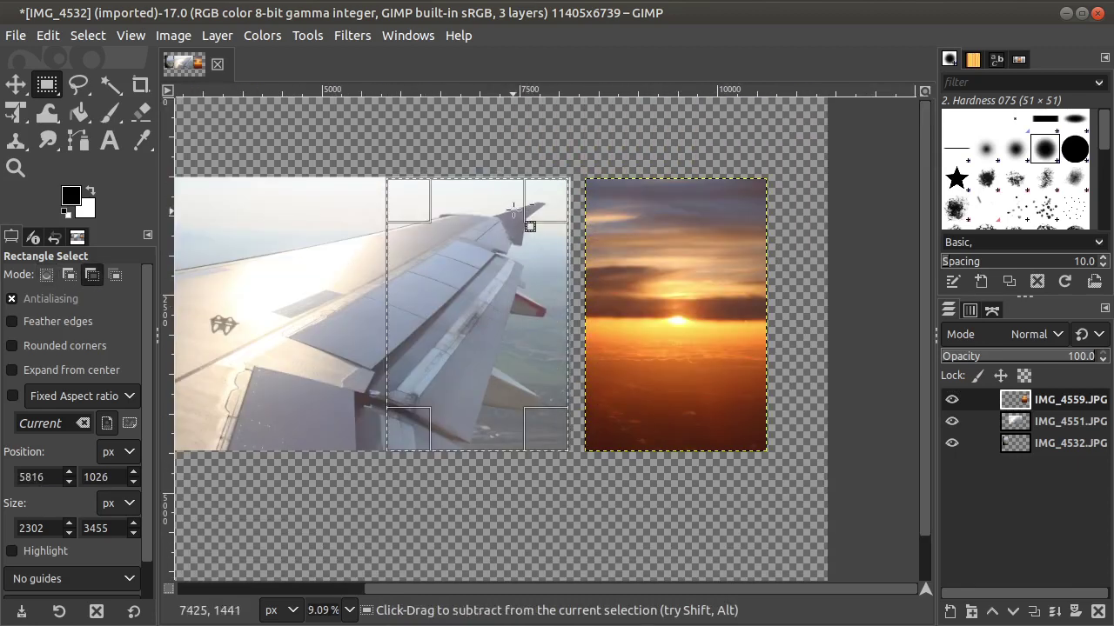
scroll(496, 231, "up", 3, "ctrl")
left_click_drag(513, 218, 518, 223)
scroll(520, 218, "down", 10)
scroll(519, 223, "down", 4)
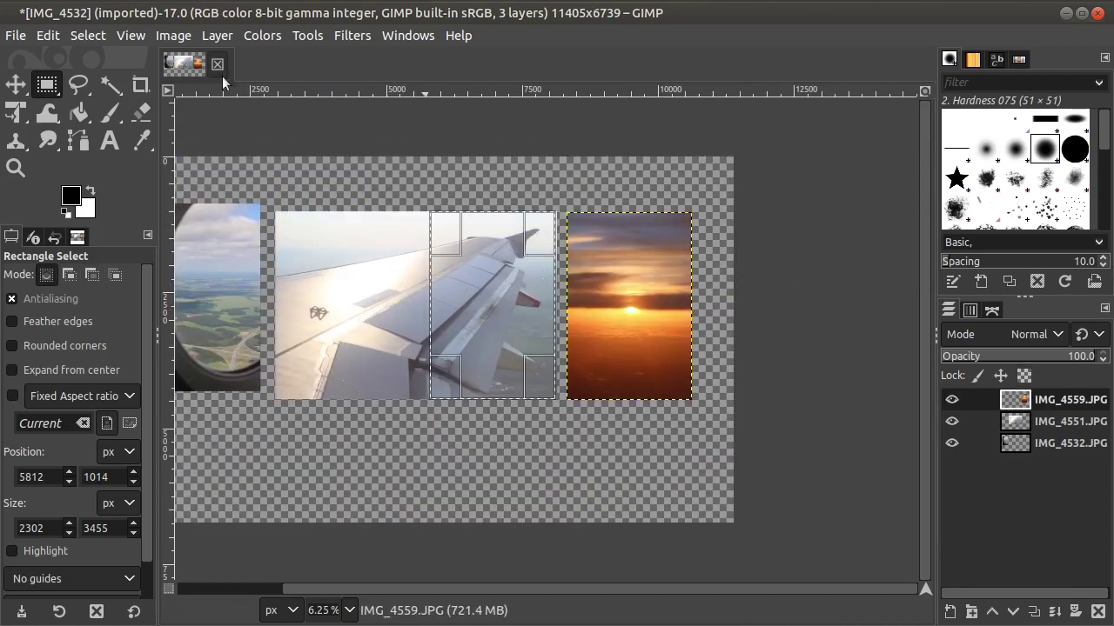
Step: Crop the wing layer IMG_4551.JPG to the selection
left_click(1049, 419)
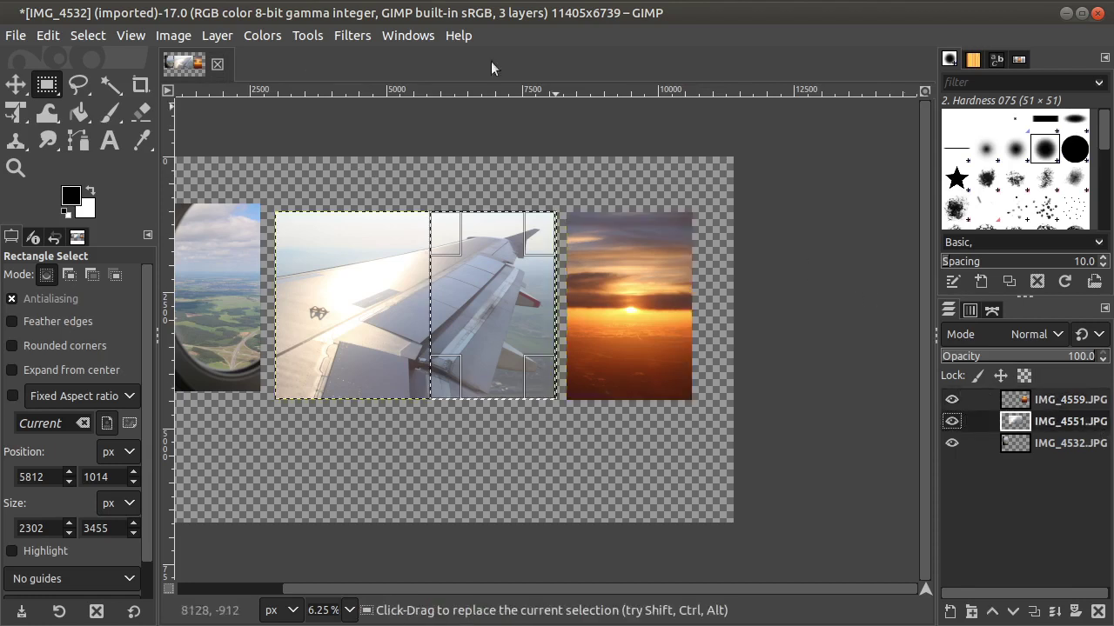
left_click(209, 36)
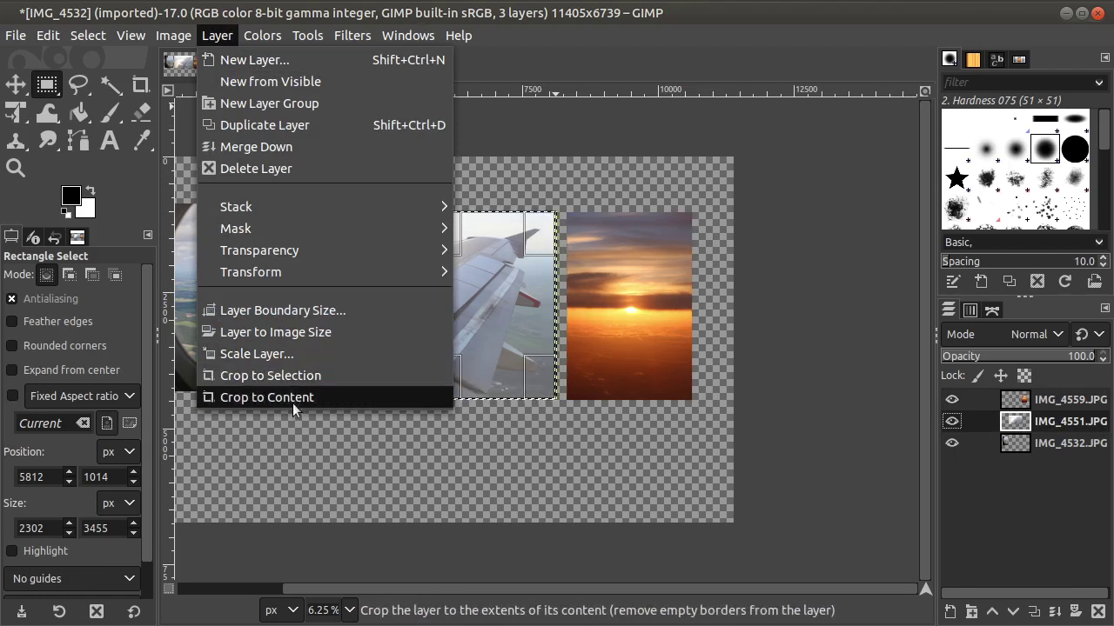
left_click(303, 377)
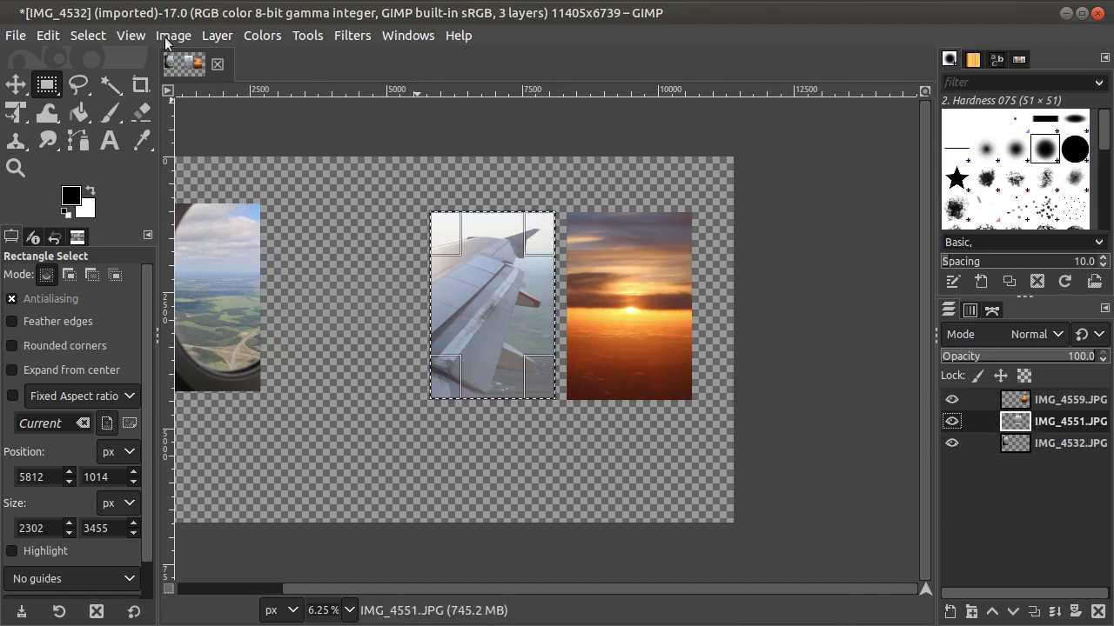
Step: Clear the selection so nothing is selected
left_click(87, 36)
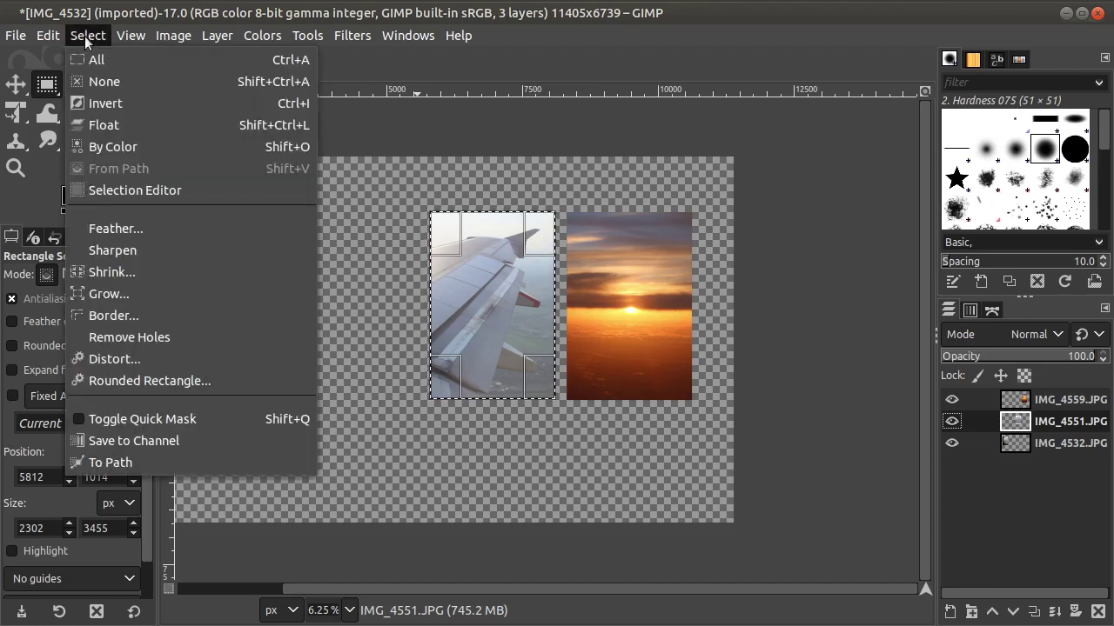
left_click(87, 80)
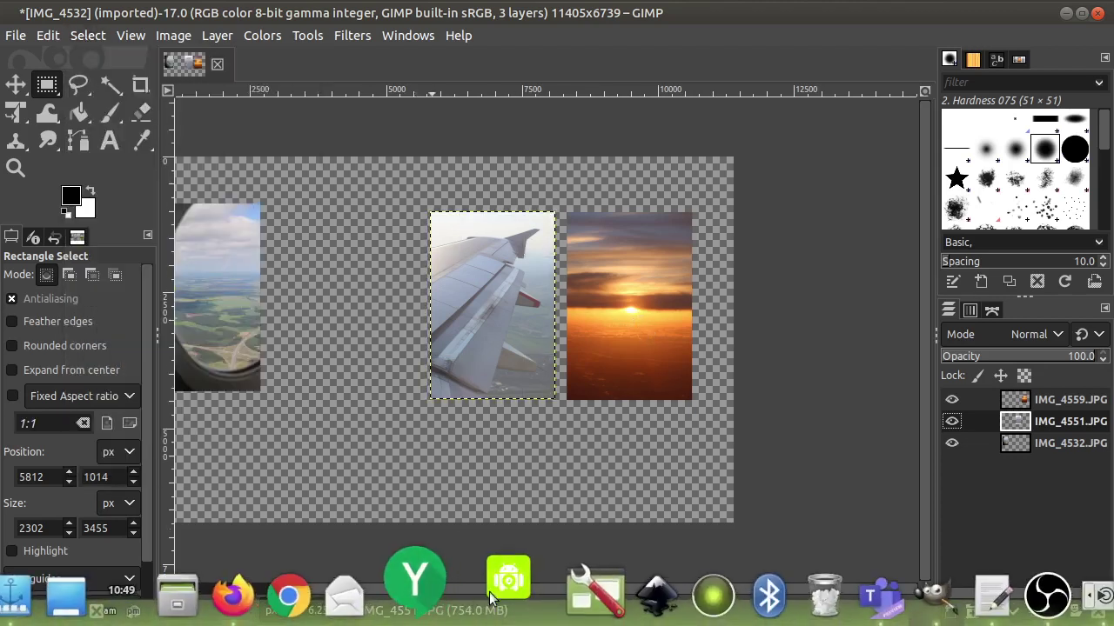
left_click_drag(403, 589, 338, 579)
Step: Move the window photo up-left and place the wing slice right against it
left_click(15, 84)
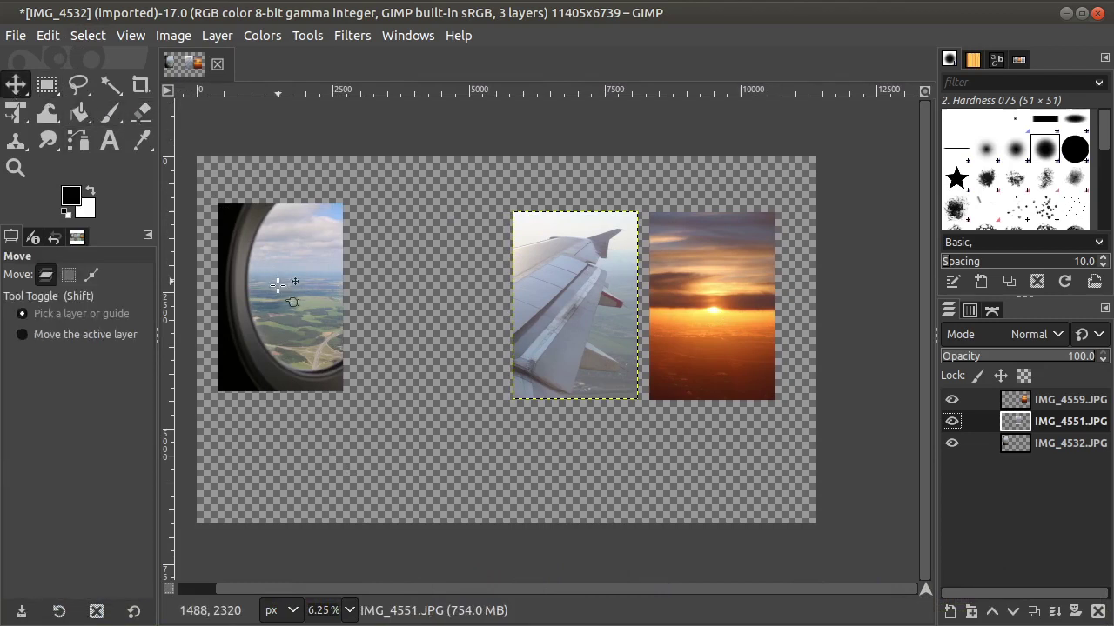
left_click_drag(278, 290, 263, 251)
left_click_drag(555, 319, 382, 284)
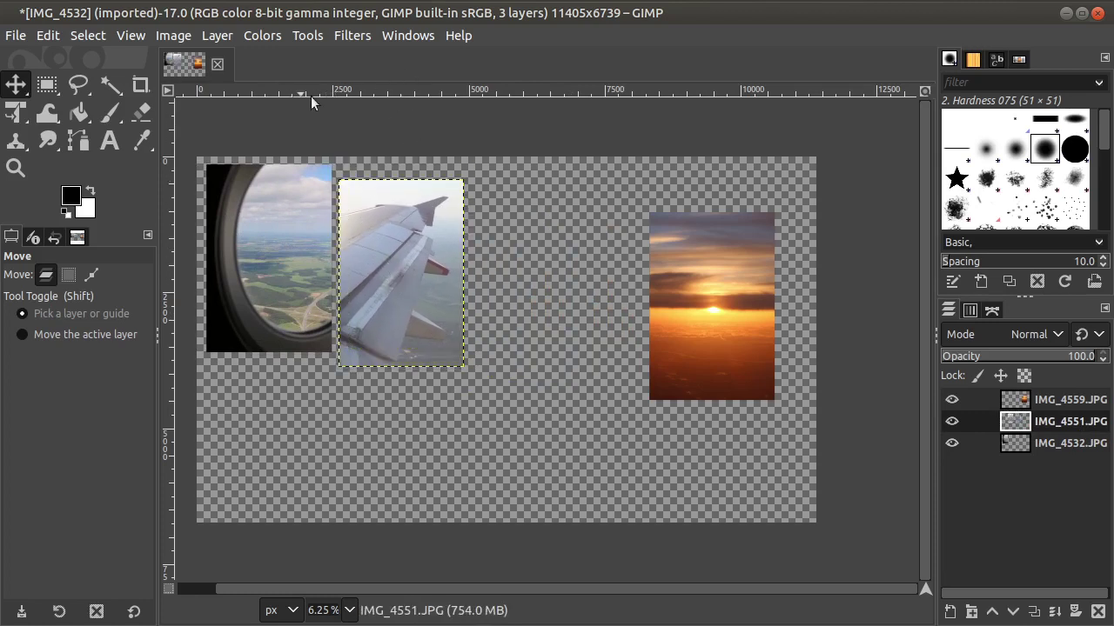
Step: Add a horizontal guide near the canvas top and align the porthole photo to it
left_click_drag(400, 85, 398, 165)
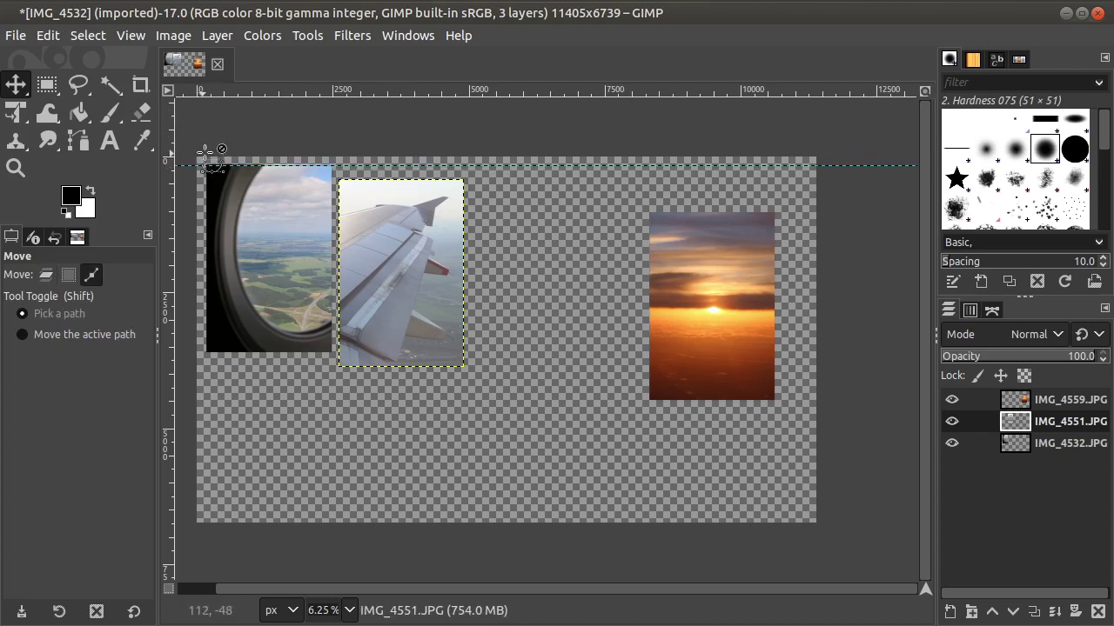
scroll(264, 150, "up", 2)
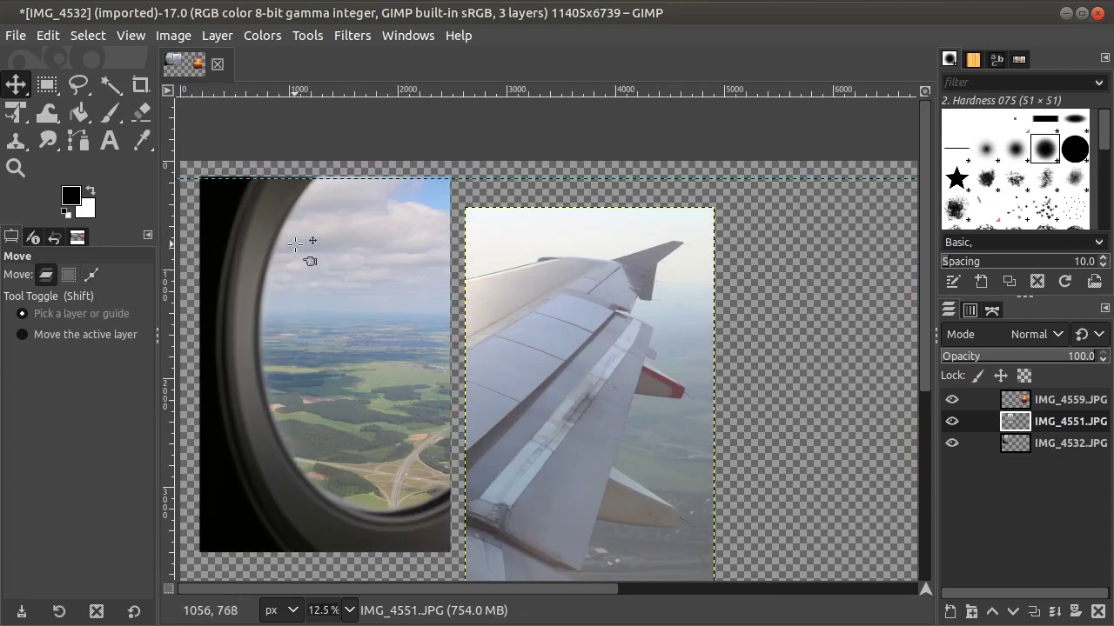
mouse_move(296, 244)
left_mouse_down()
mouse_move(295, 263)
mouse_move(294, 253)
left_mouse_up()
Step: Move the wing photo up to the top edge and the sunset photo beside the porthole
left_click(609, 376)
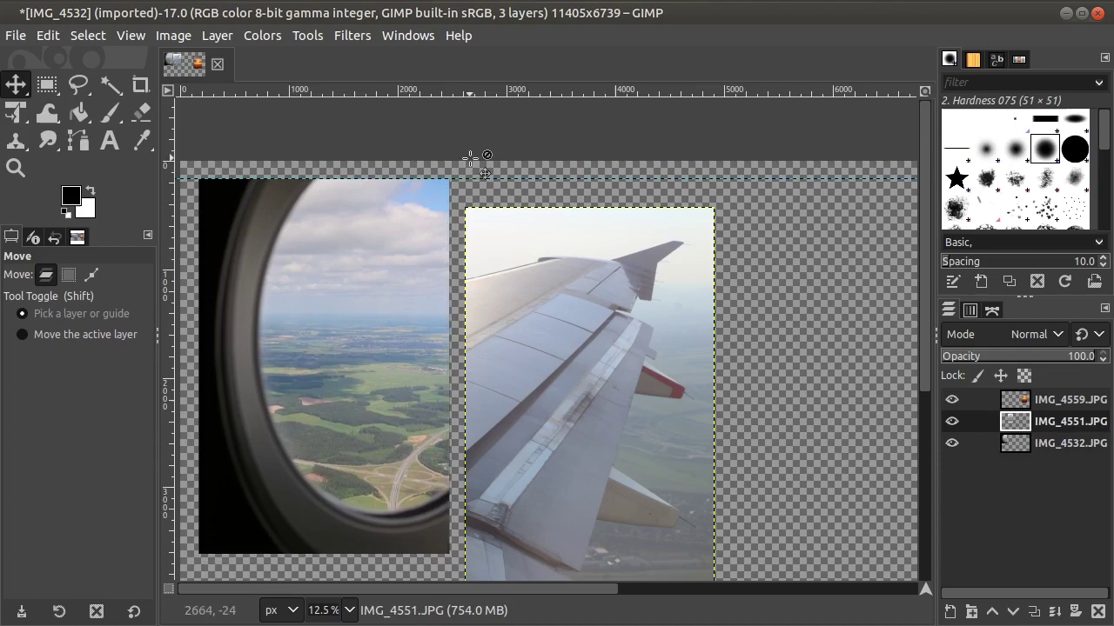
left_click_drag(616, 375, 846, 346)
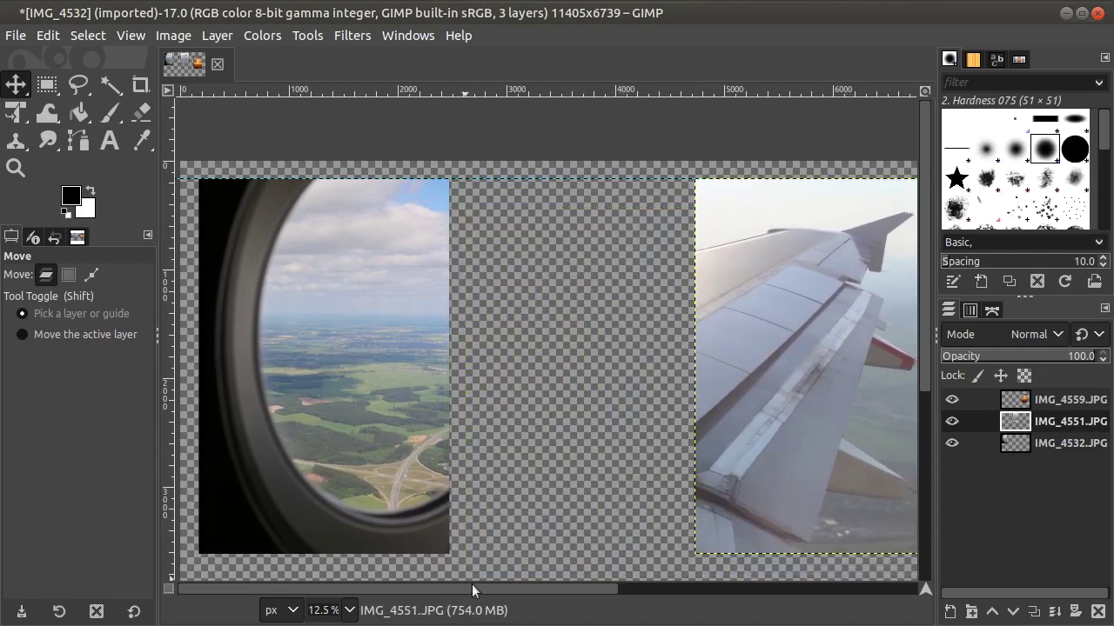
left_click_drag(475, 584, 706, 619)
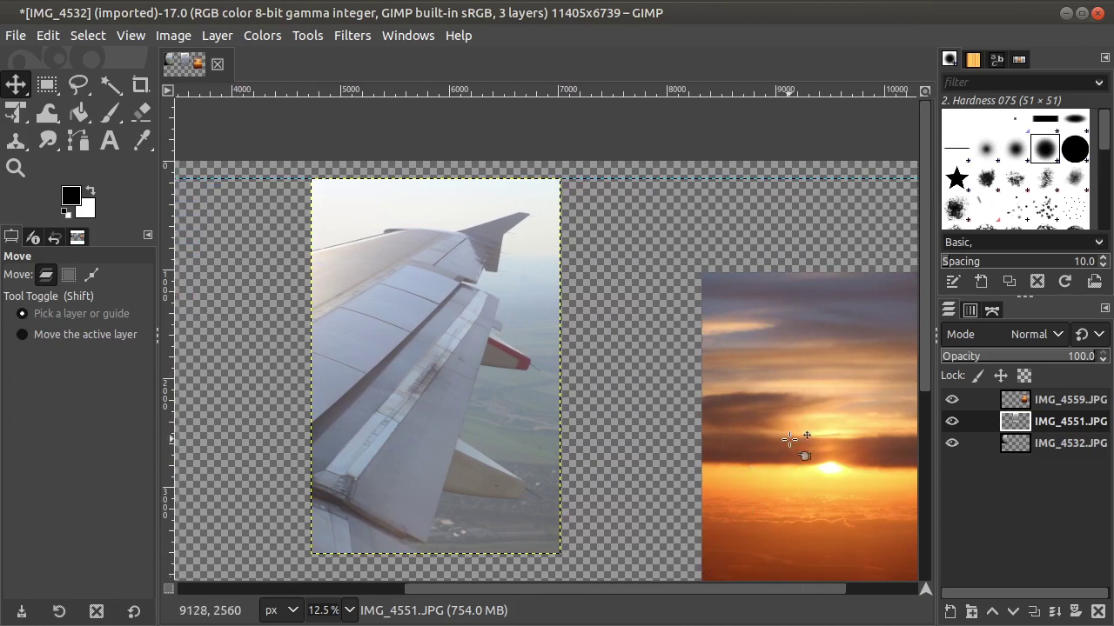
left_click_drag(801, 449, 236, 350)
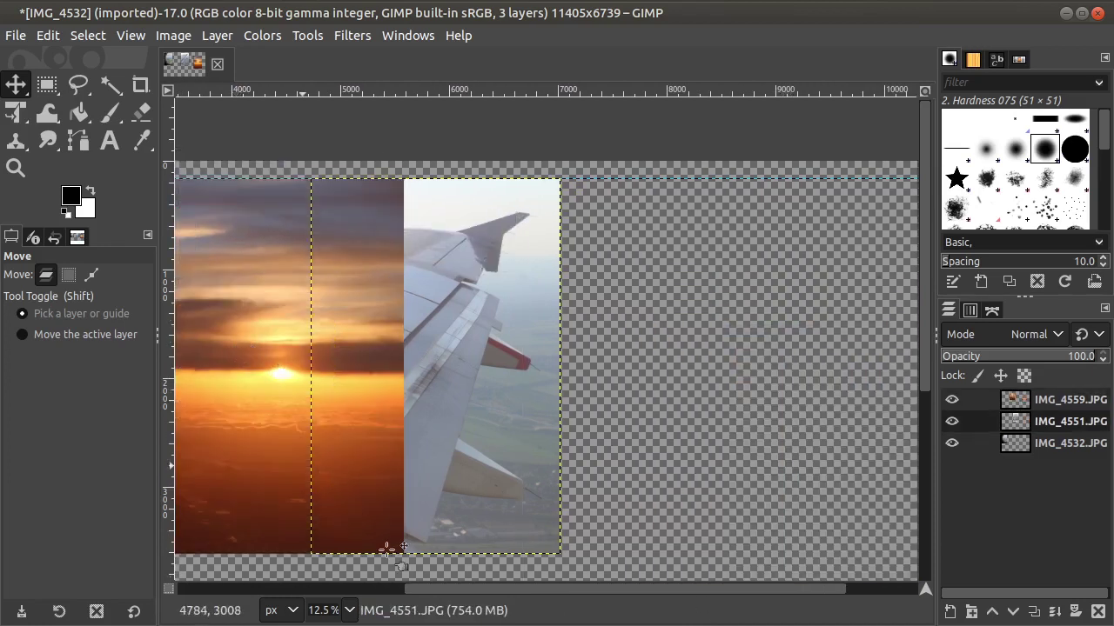
Step: Nudge the sunset photo left and shift the wing photo right so the gaps are even
scroll(539, 577, "down", 1)
left_click_drag(532, 590, 413, 582)
left_click_drag(489, 400, 445, 398)
key("Page_Down")
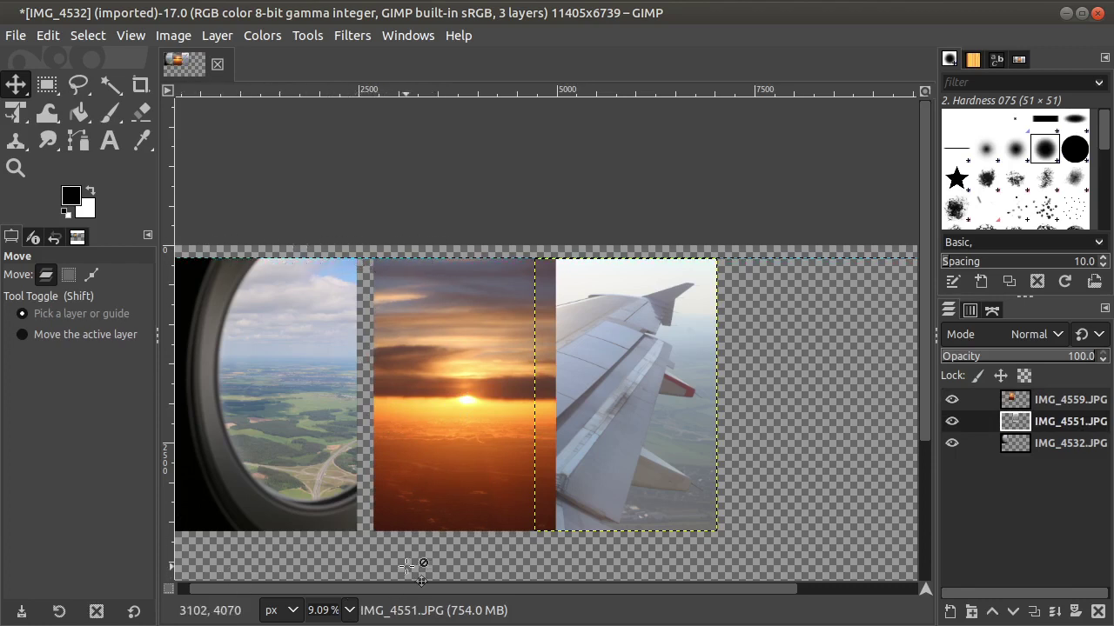
left_click_drag(426, 393, 427, 392)
left_click(659, 428)
left_click_drag(641, 414, 679, 421)
scroll(723, 411, "down", 2, "ctrl")
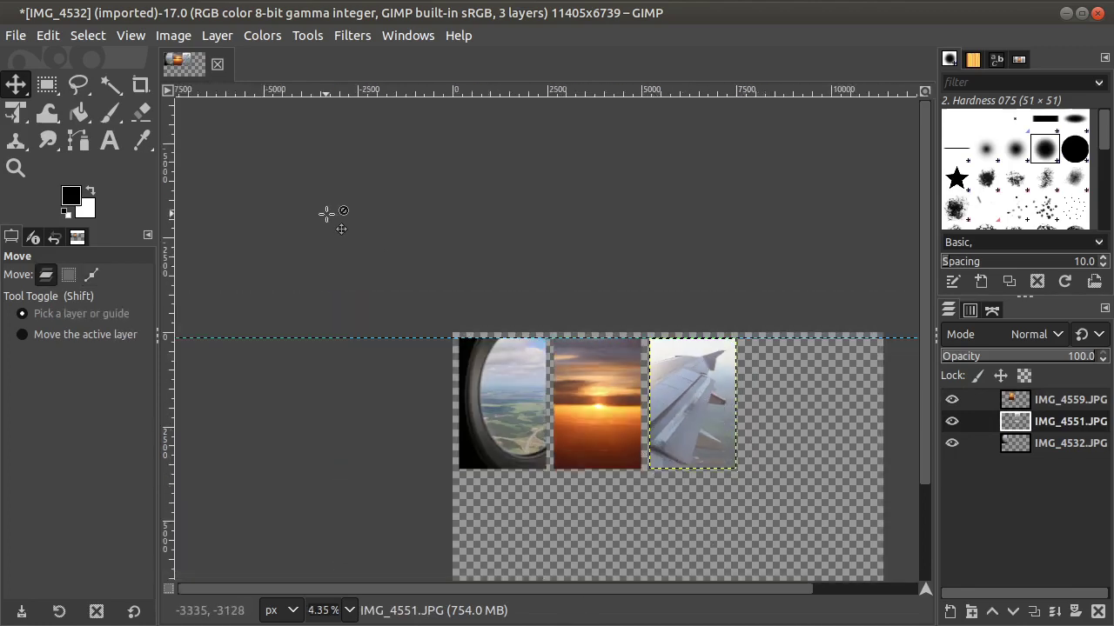
key("shift+m")
scroll(766, 488, "up", 2, "ctrl")
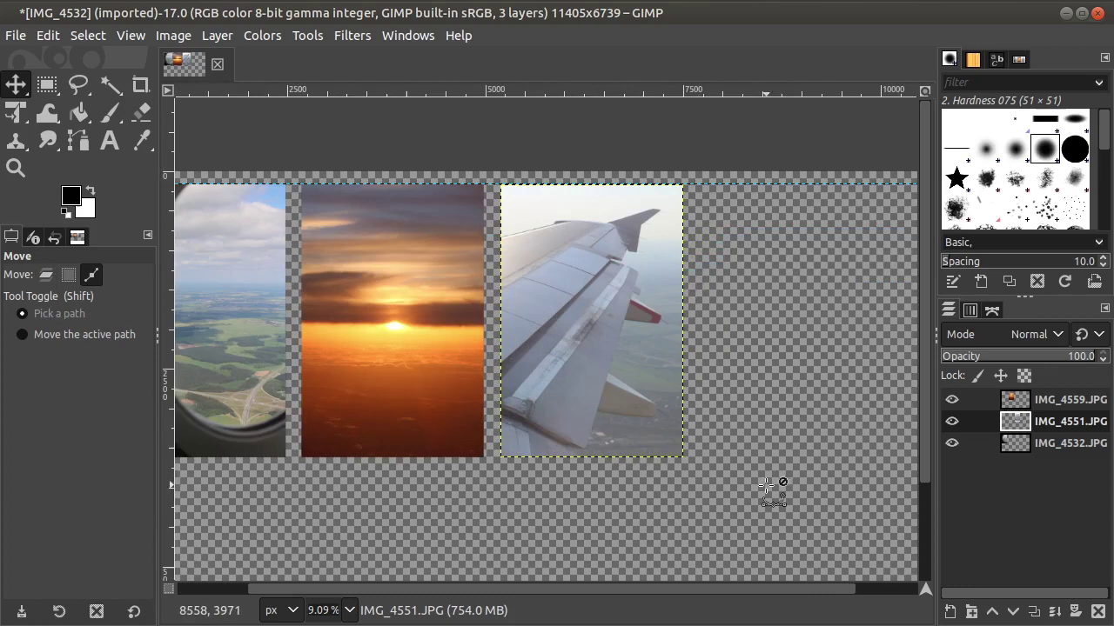
scroll(766, 484, "down", 1, "ctrl")
key("shift+m")
scroll(714, 445, "down", 2)
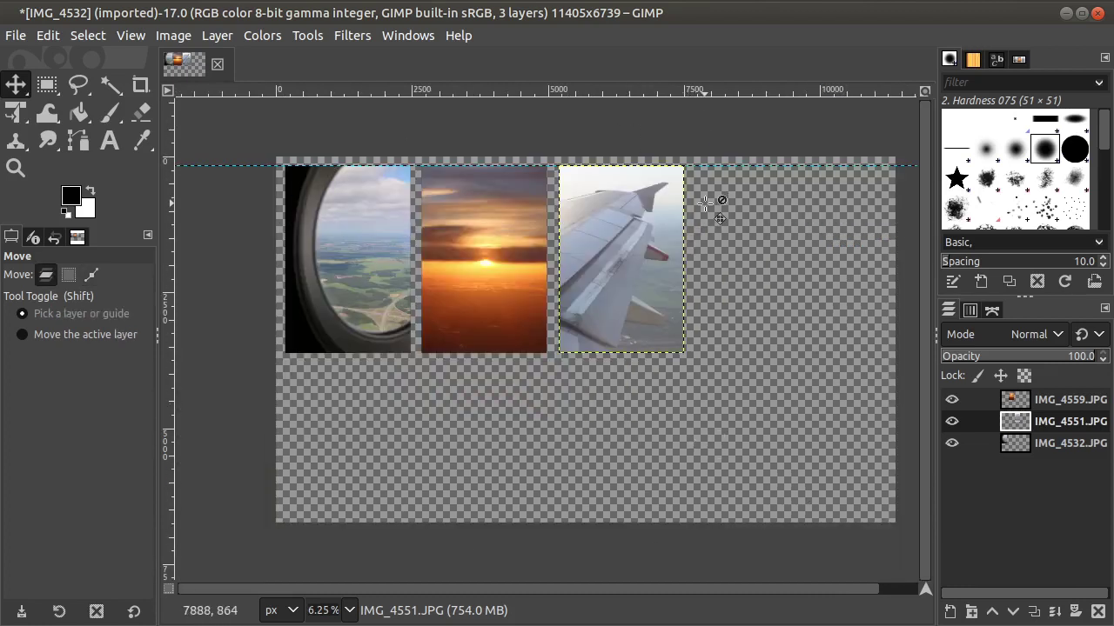
Step: Add a White-filled full-canvas layer and move it to the bottom of the layer stack
left_click(950, 613)
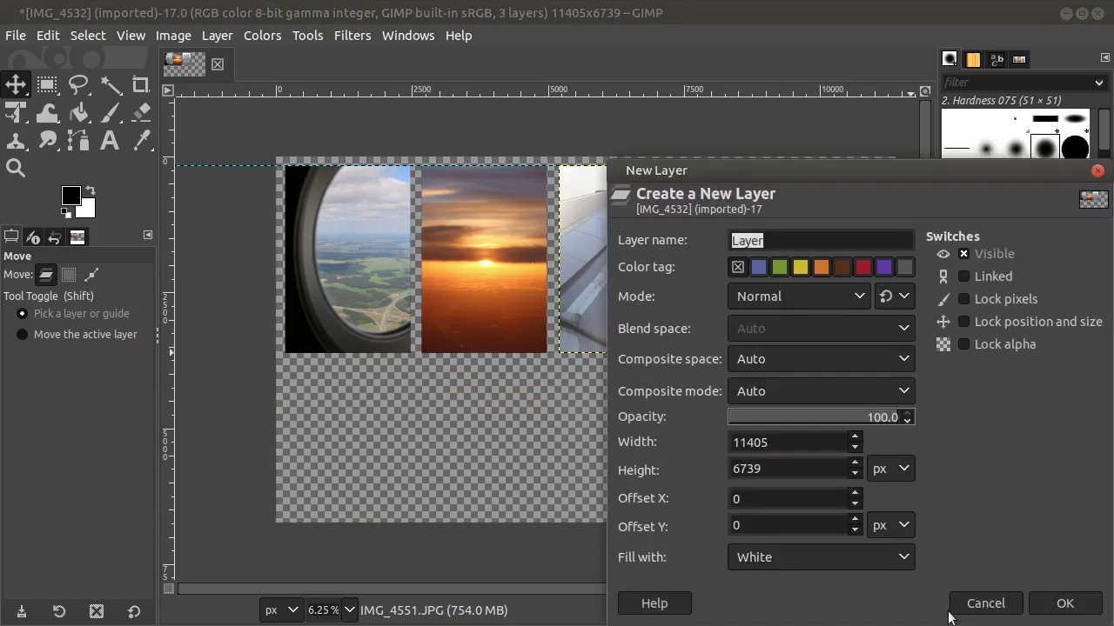
left_click(753, 557)
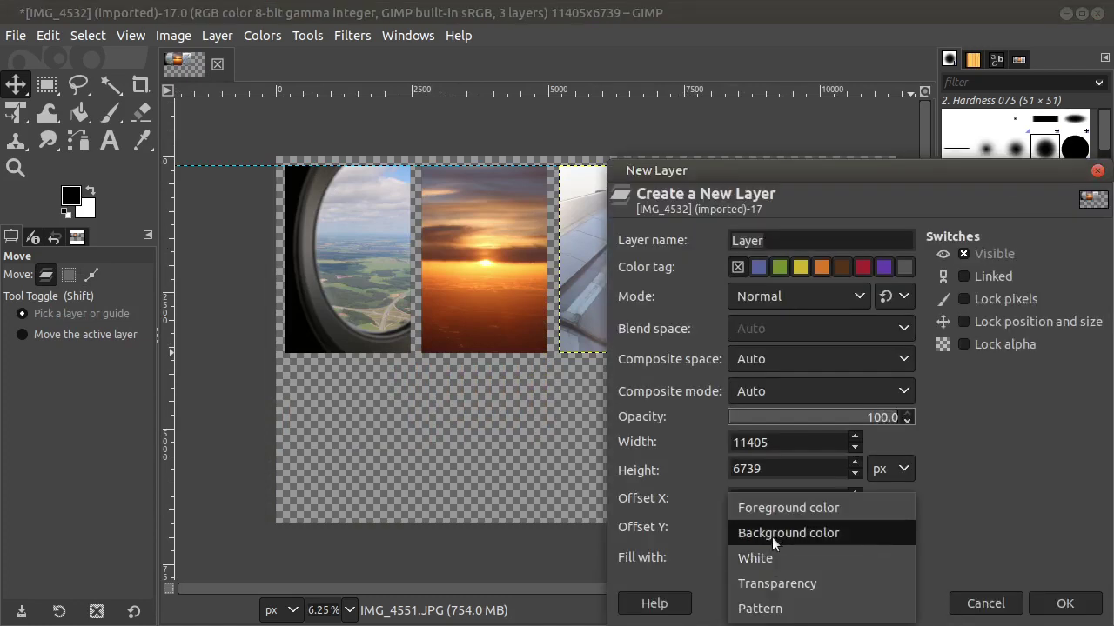
left_click(776, 591)
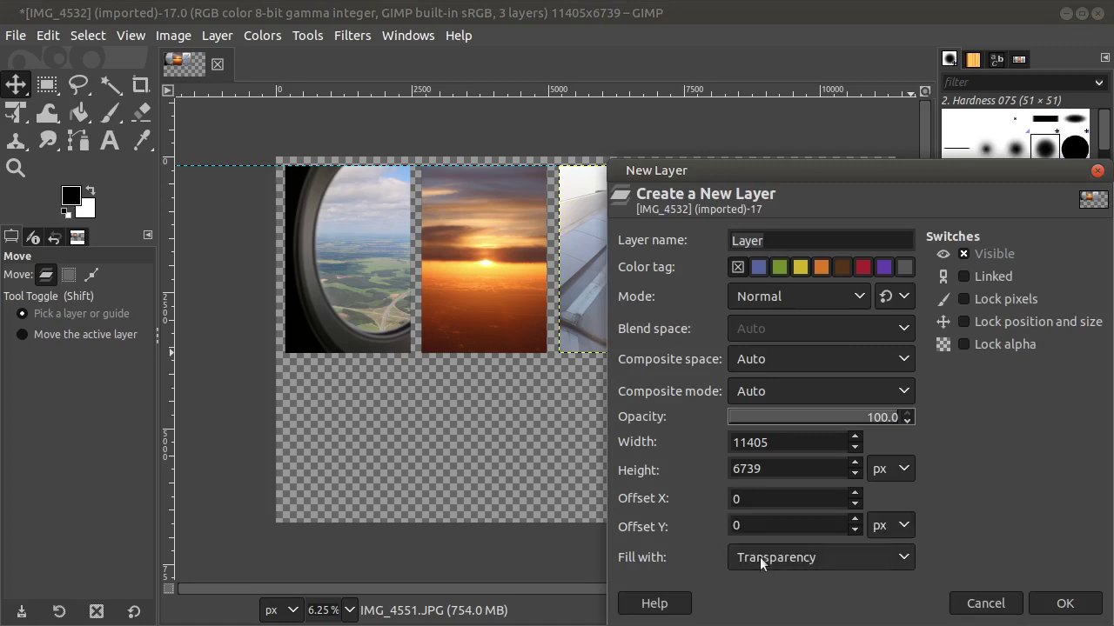
left_click(784, 554)
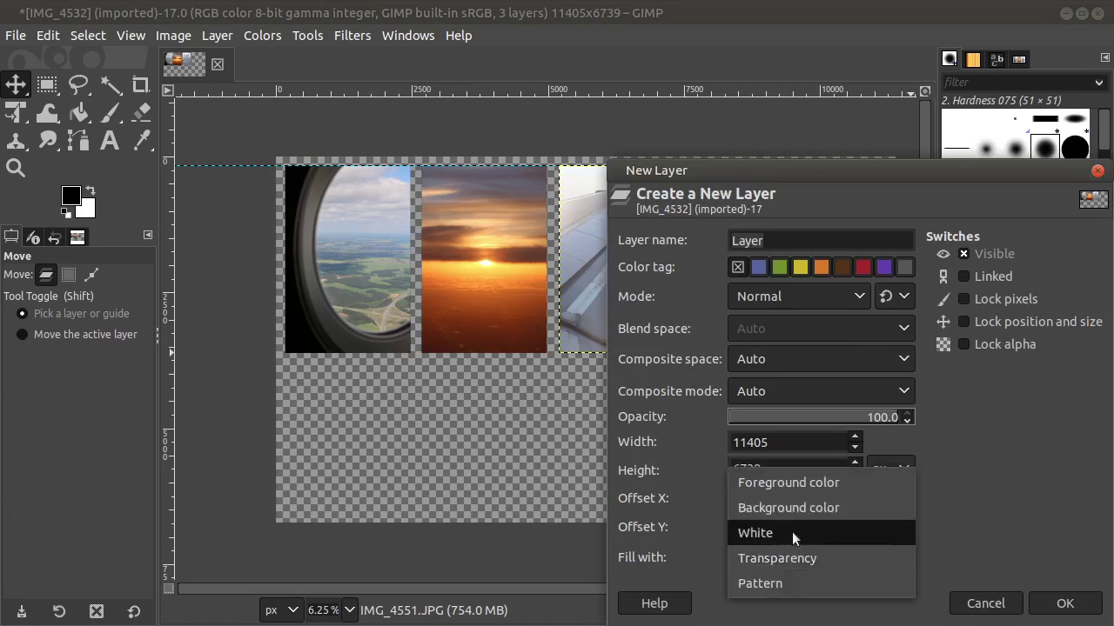
left_click(792, 532)
left_click(1063, 603)
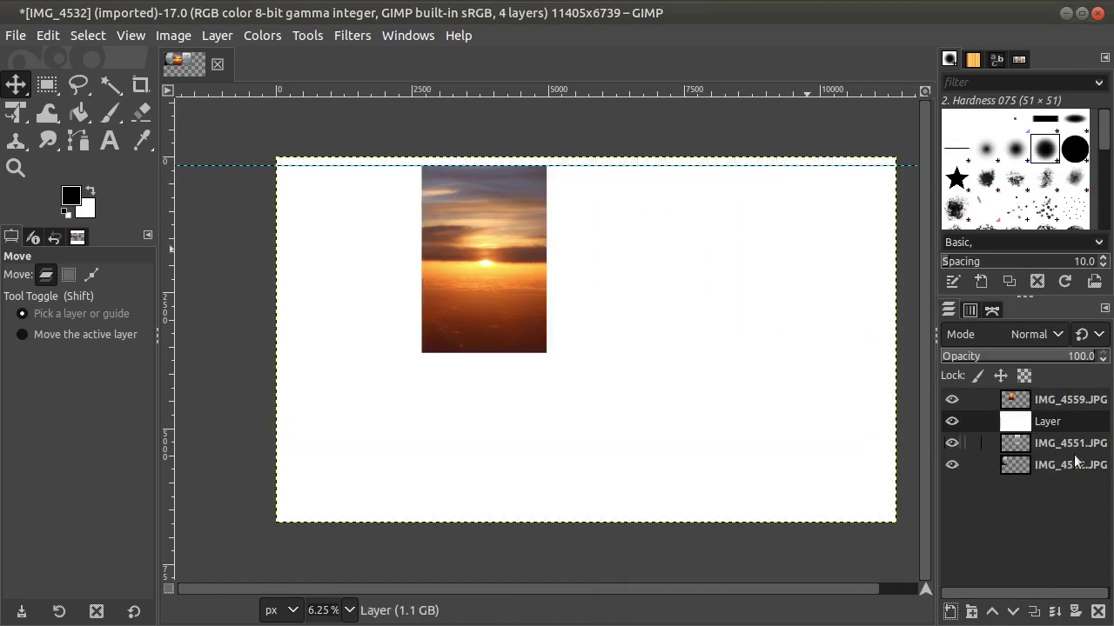
left_click_drag(1041, 419, 1044, 470)
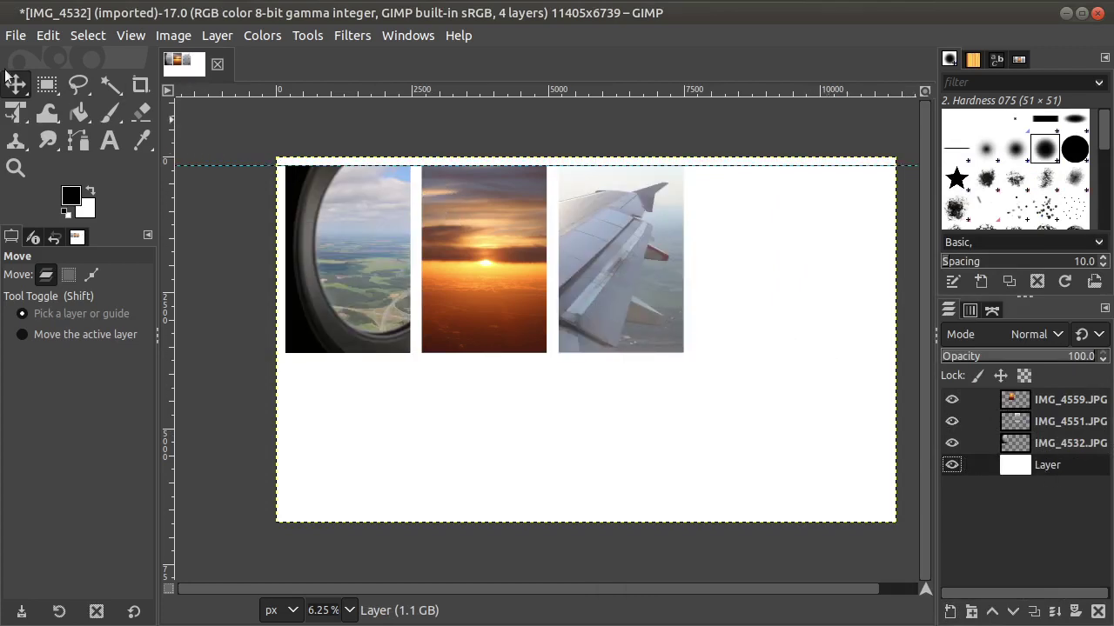
Step: Crop the image to 7696×3808 around the three photos, keeping a narrow white margin
left_click(140, 84)
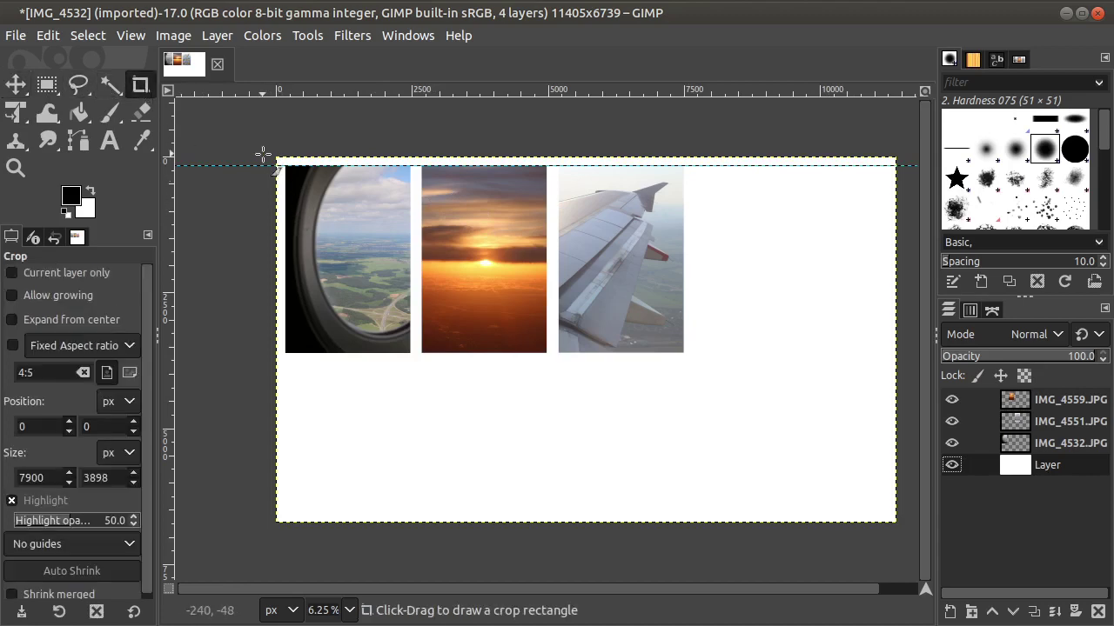
left_click_drag(265, 155, 666, 364)
scroll(696, 359, "up", 4)
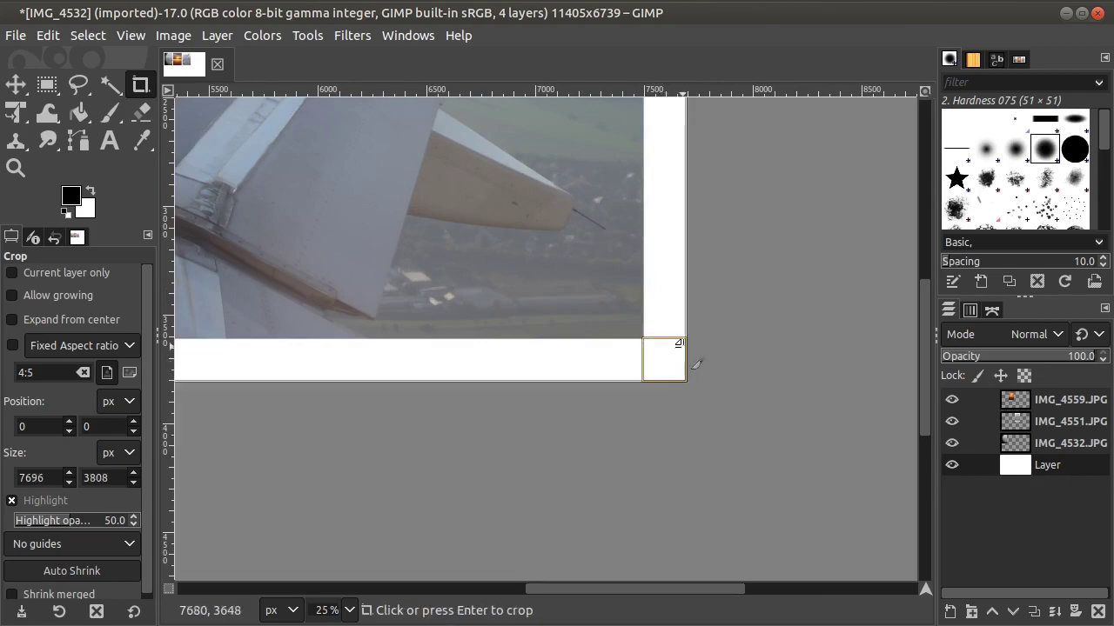
scroll(687, 348, "down", 3)
scroll(523, 300, "up", 1)
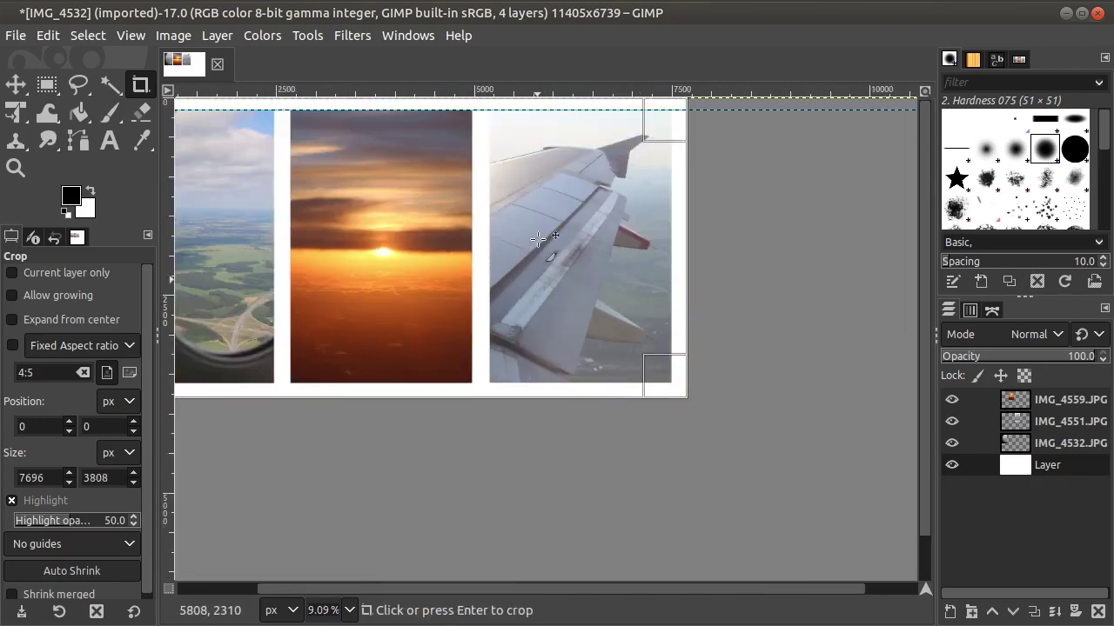
scroll(539, 252, "down", 1)
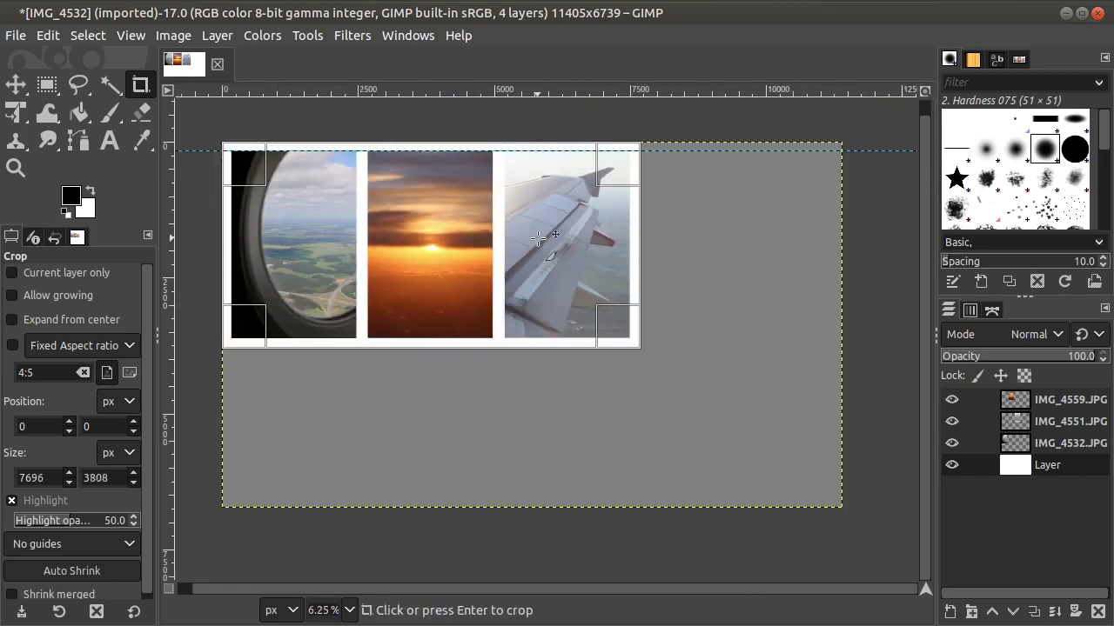
left_click(362, 209)
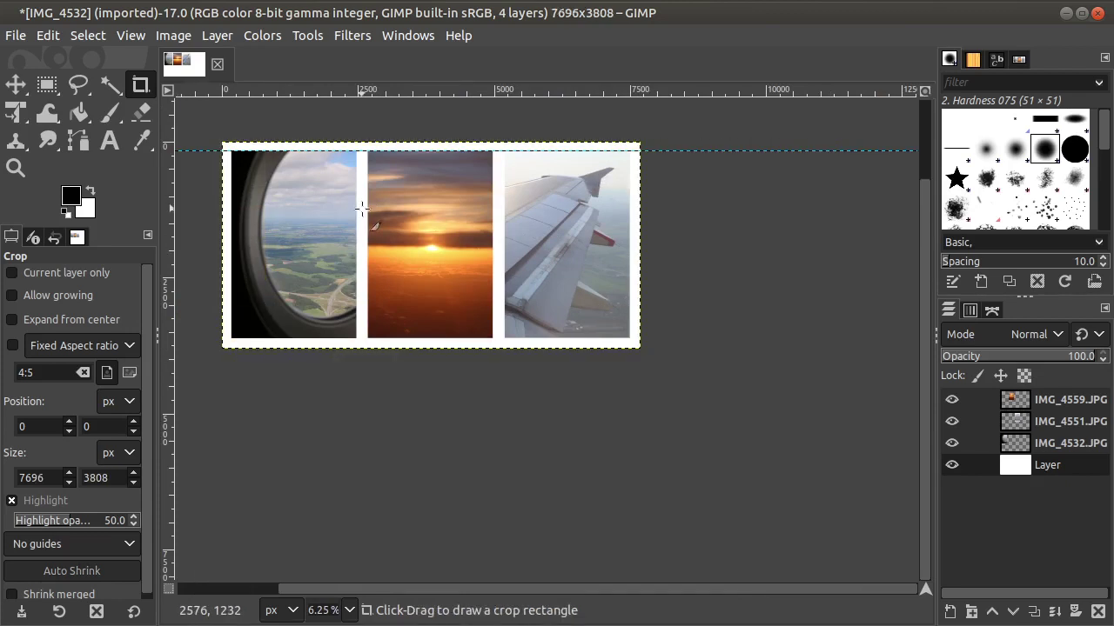
Step: Export the image to the Desktop as final.JPG at quality 97, replacing the existing file
left_click(17, 36)
left_click(73, 332)
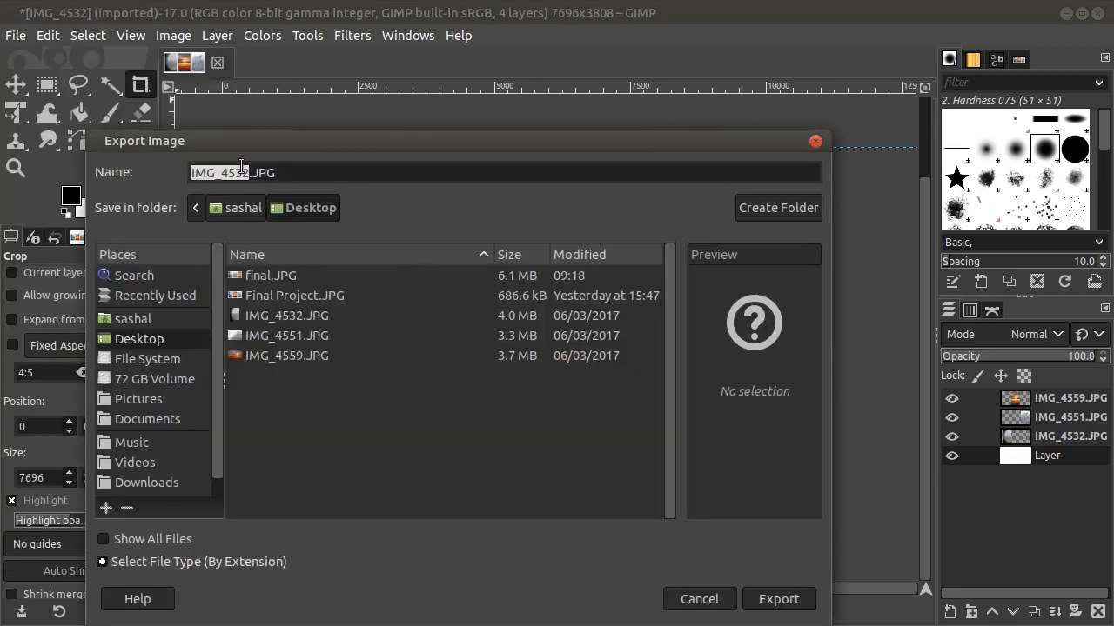
type("final")
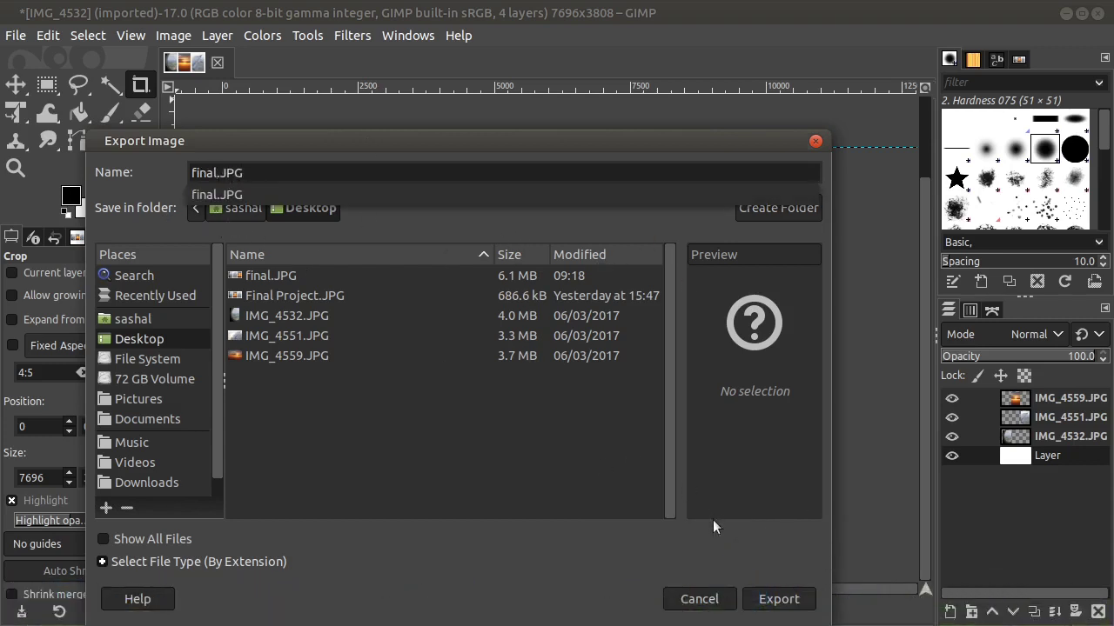
left_click(775, 597)
left_click(772, 599)
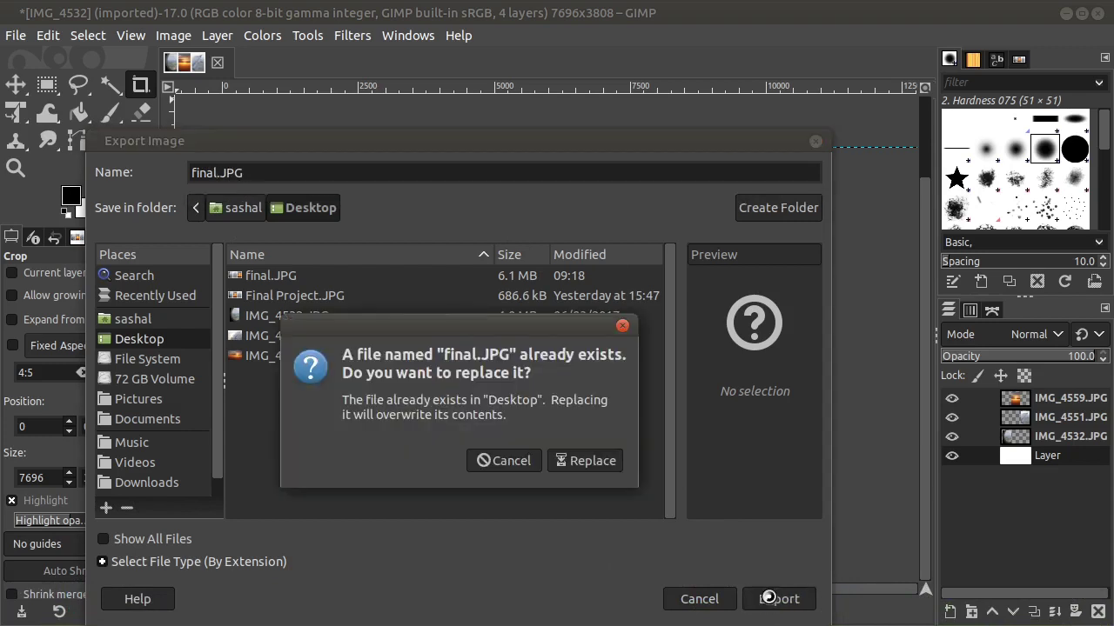
left_click(581, 461)
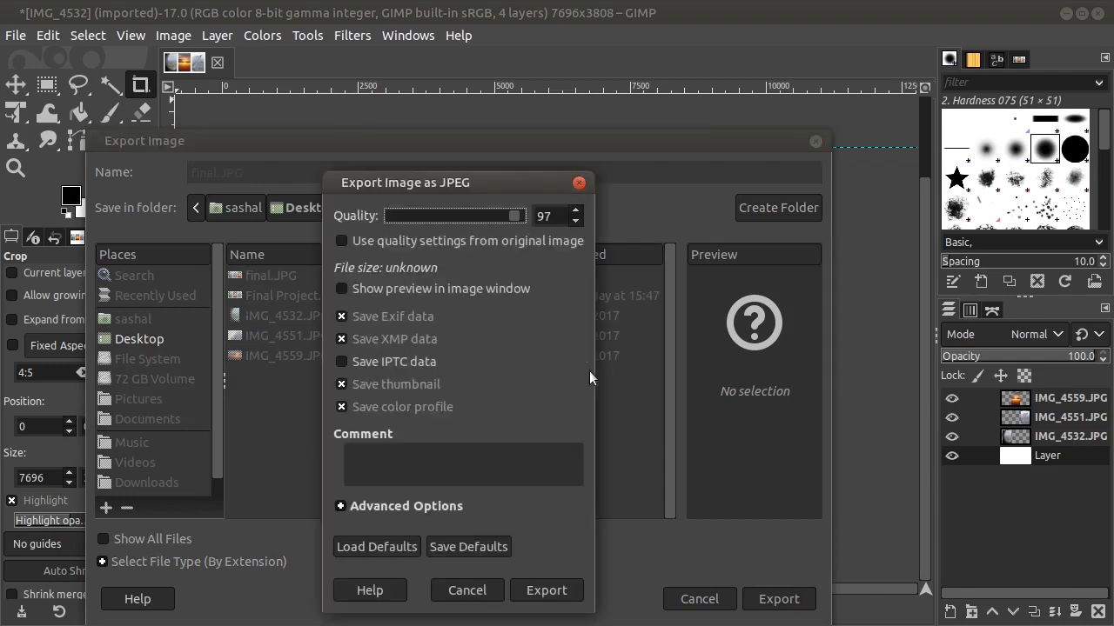
left_click(543, 590)
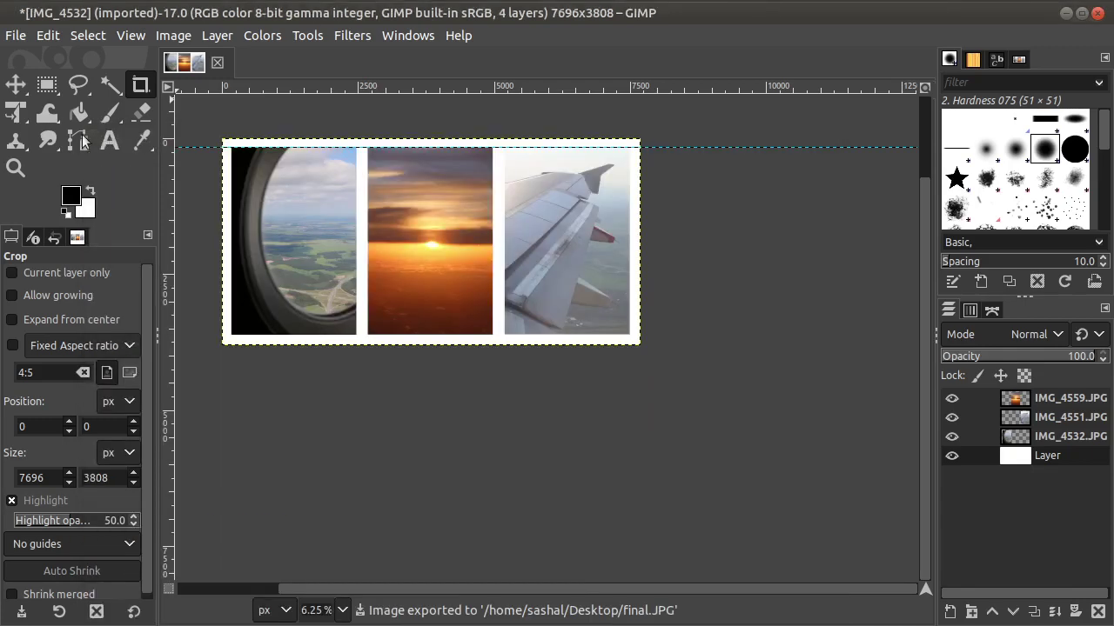
Step: Reopen final.JPG from the Desktop and hide the docks to check the 7696×3808 strip
left_click(13, 38)
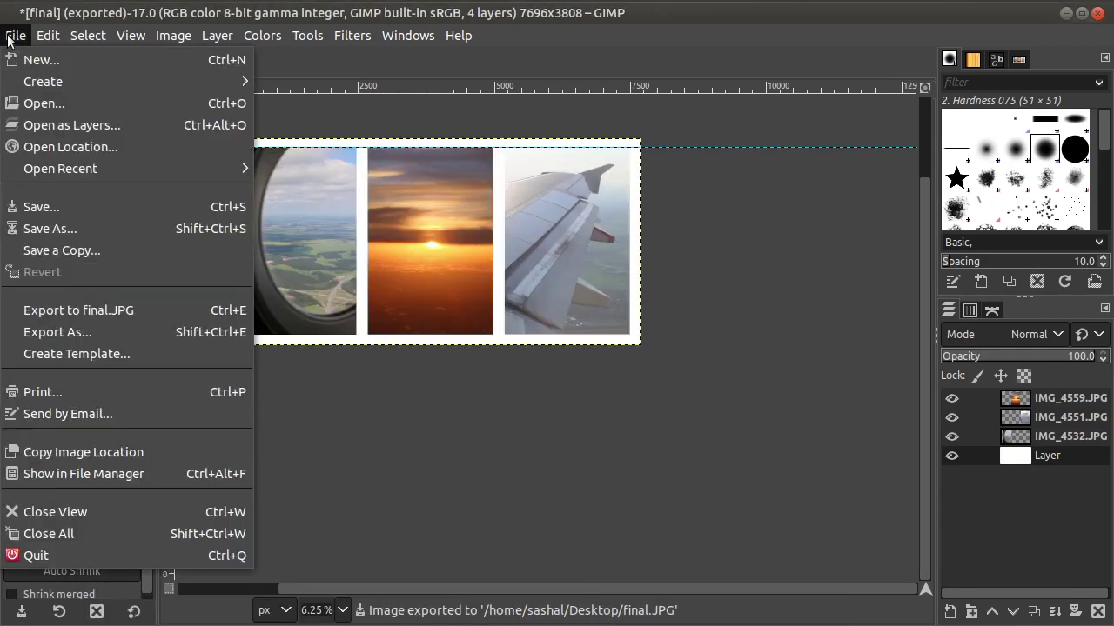
left_click(41, 104)
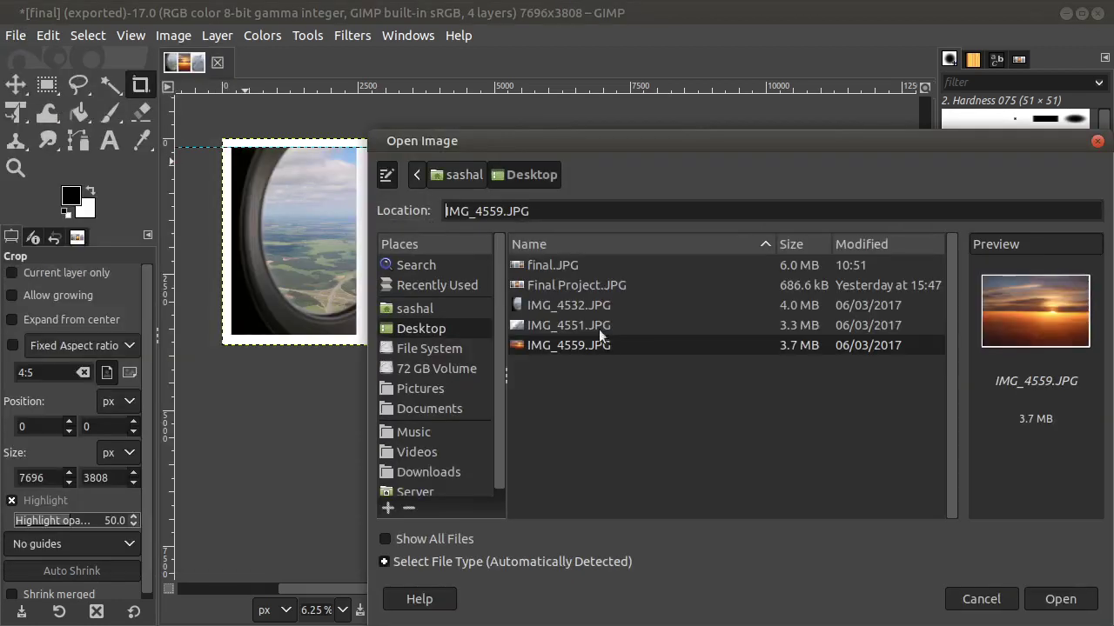
left_click(558, 264)
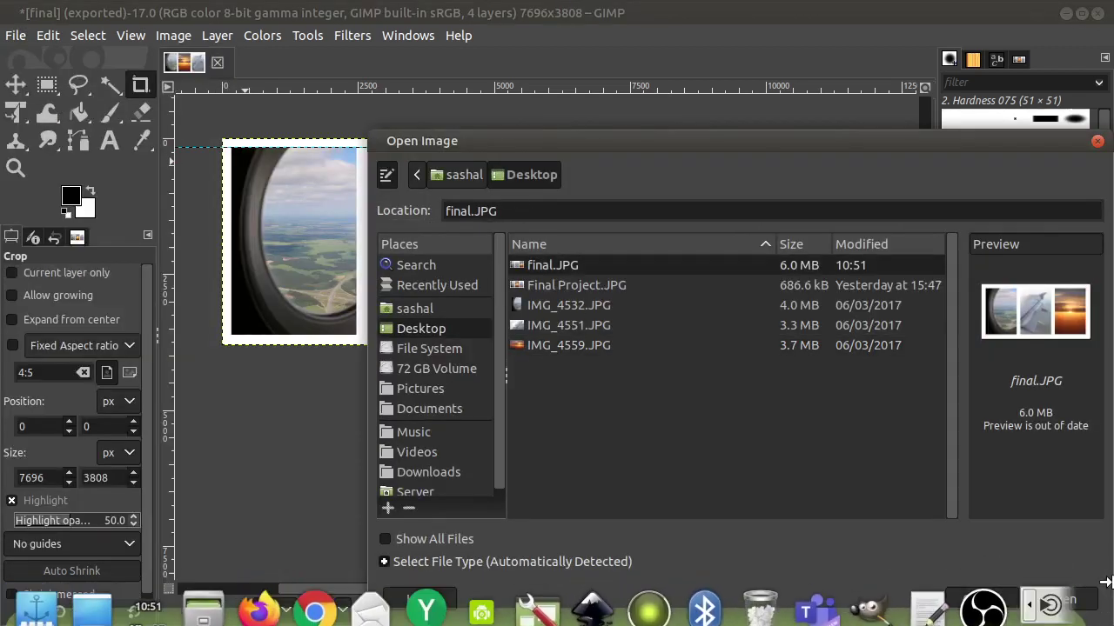
left_click(1072, 596)
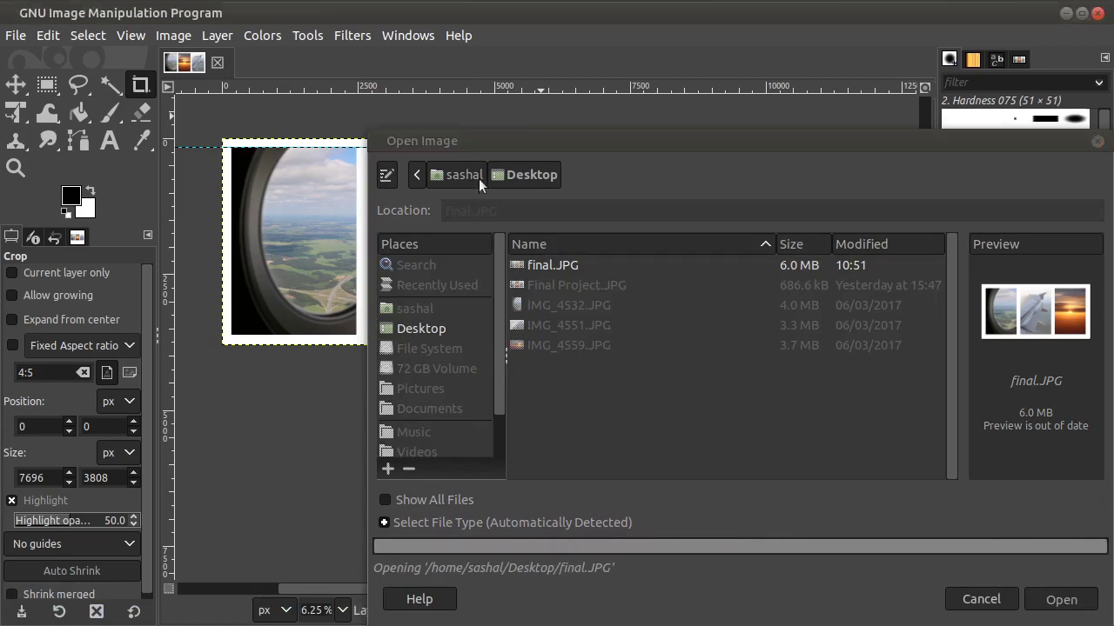
key("Tab")
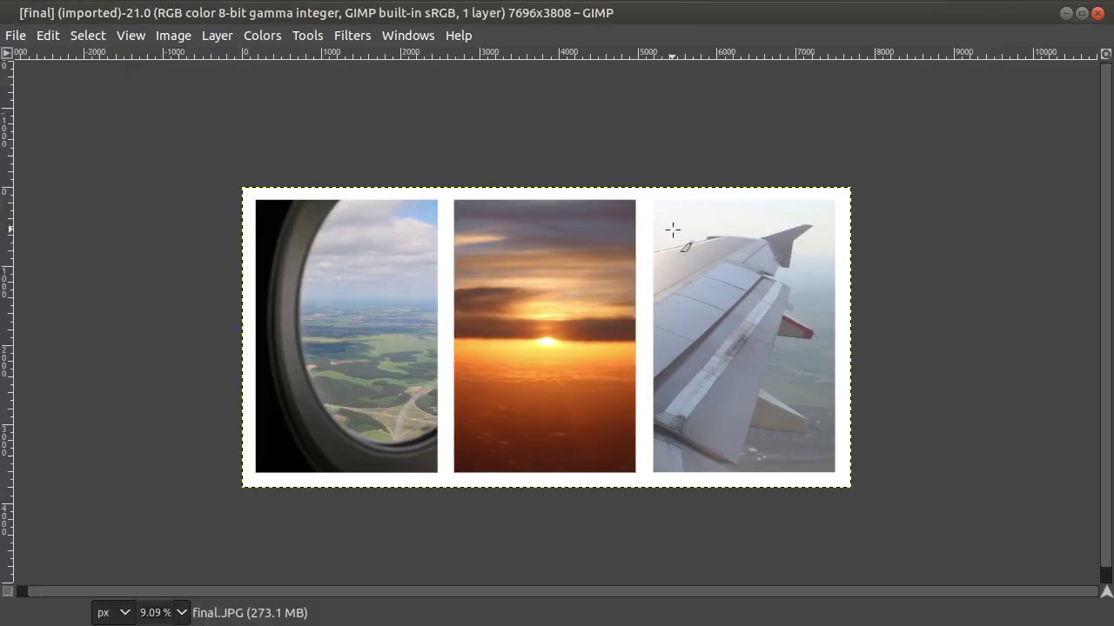
scroll(625, 253, "up", 1)
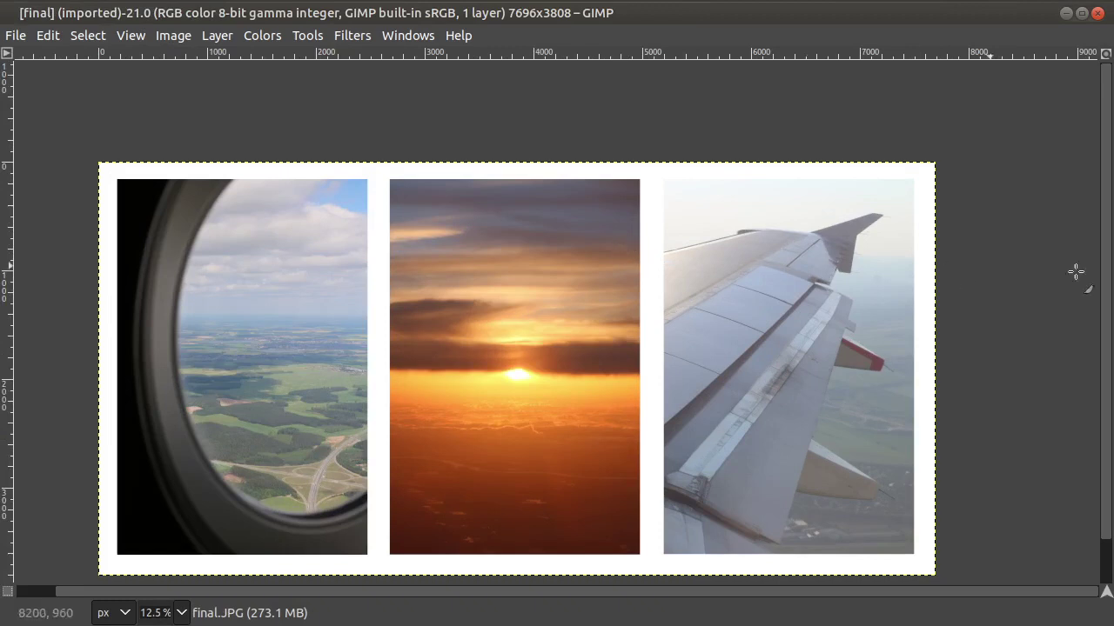